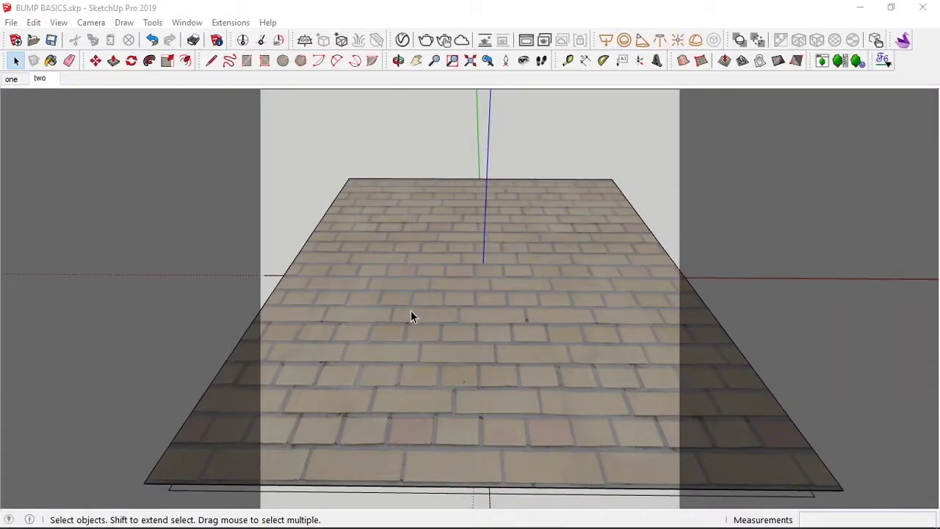
- Orbit and zoom around the brick plane to inspect the current texture
mouse_move(442, 292)
middle_down()
mouse_move(586, 191)
mouse_move(502, 189)
mouse_move(335, 256)
mouse_move(302, 286)
mouse_move(448, 325)
mouse_move(468, 274)
mouse_move(421, 286)
mouse_move(451, 294)
middle_up()
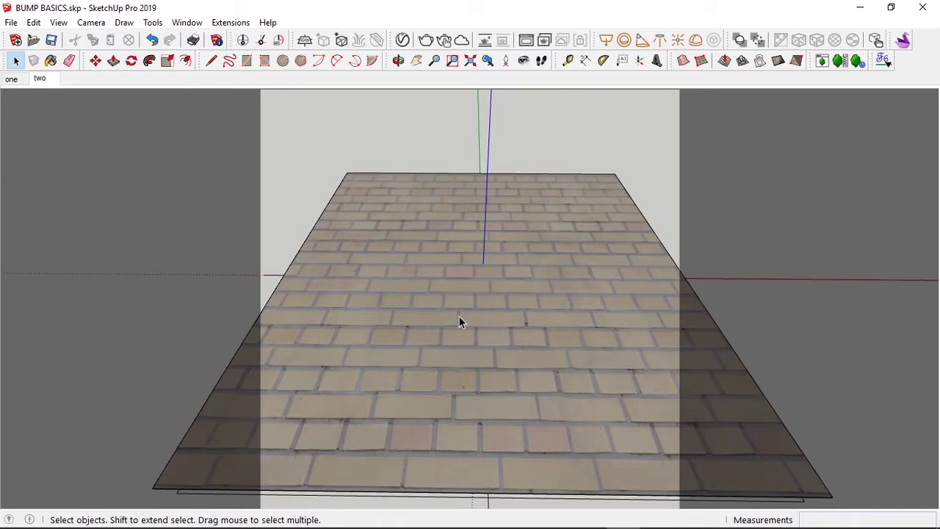
scroll(459, 321, up, 3)
scroll(460, 321, down, 2)
middle_drag(480, 344, 330, 441)
- Browse the BRICK mat texture folder in Explorer
mouse_move(121, 518)
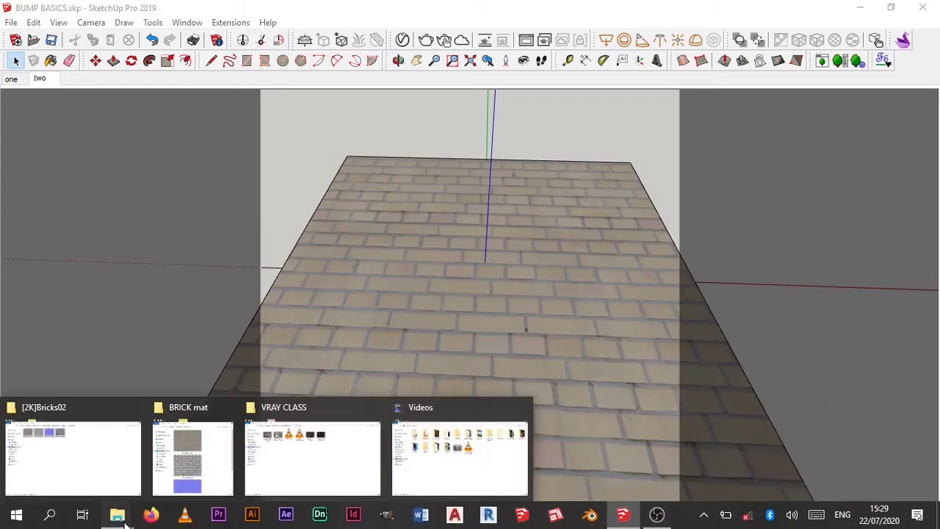
click(192, 456)
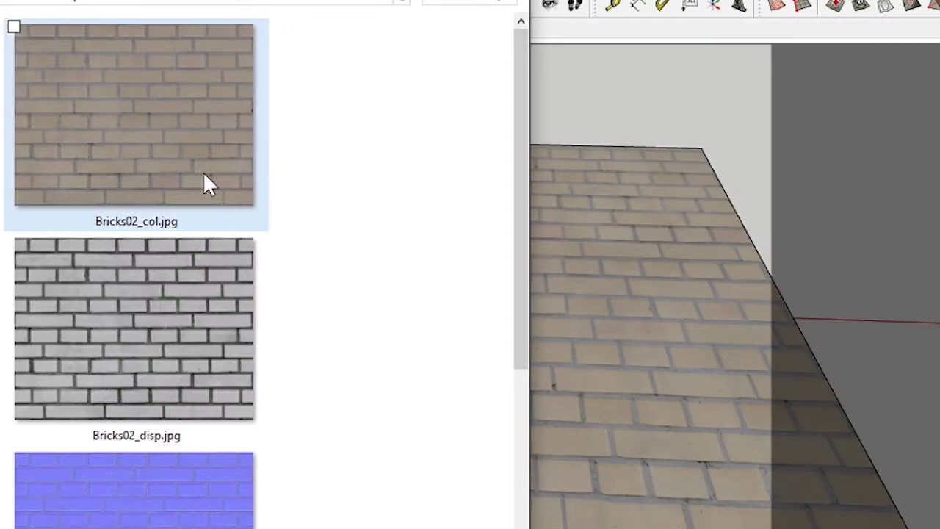
scroll(258, 349, down, 2)
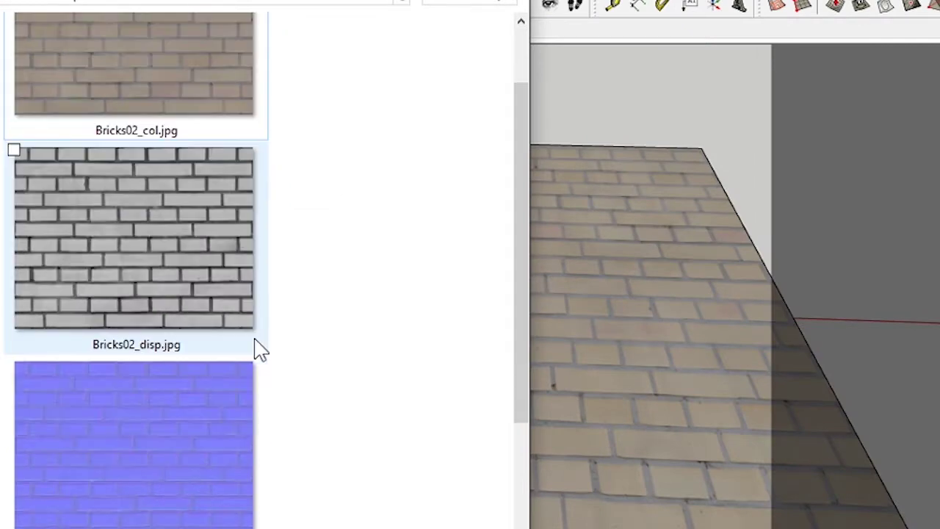
scroll(223, 245, down, 4)
scroll(300, 193, up, 6)
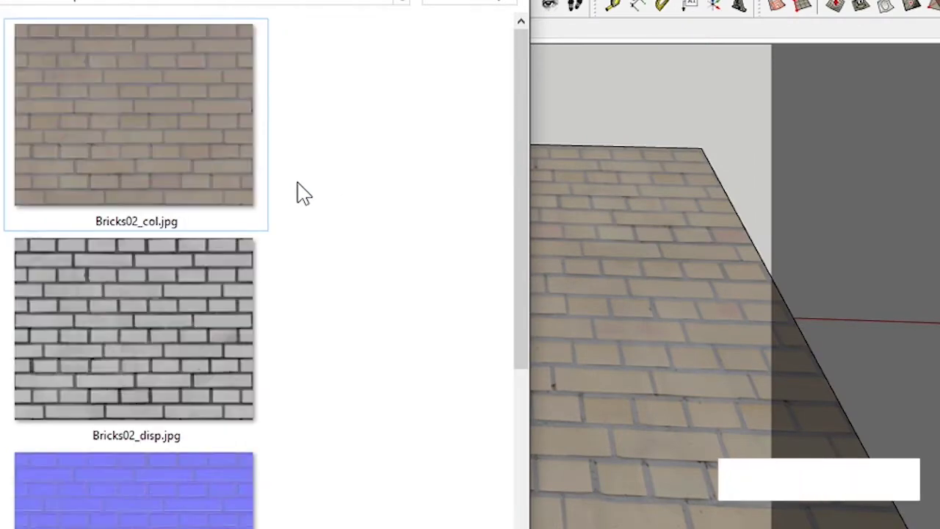
scroll(294, 213, down, 6)
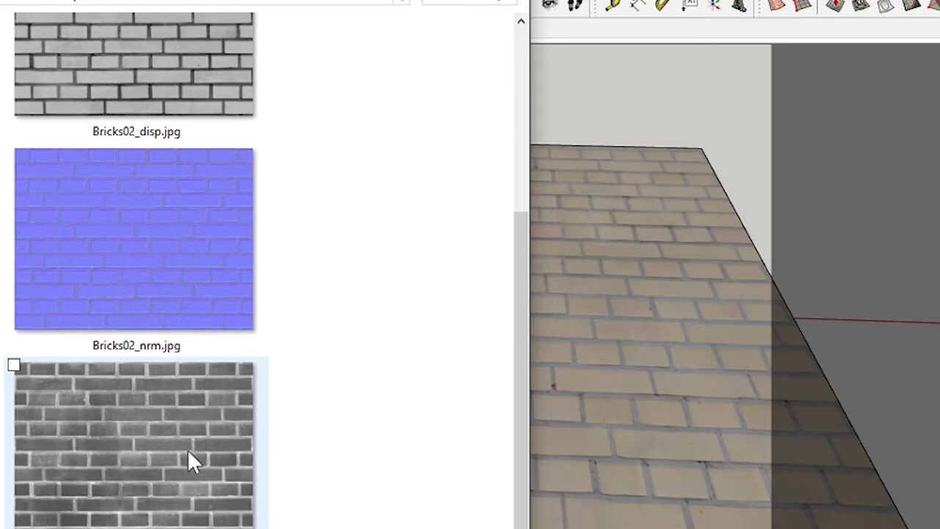
mouse_move(232, 478)
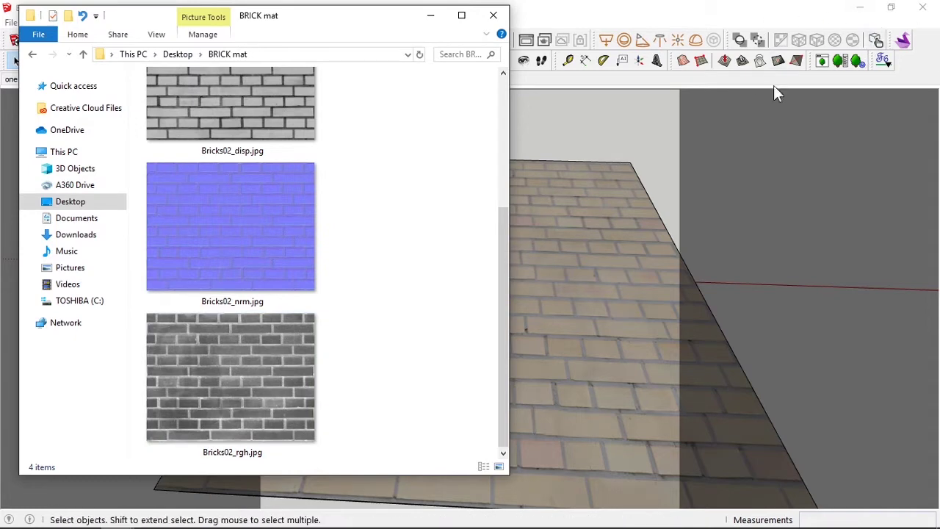
scroll(332, 320, up, 3)
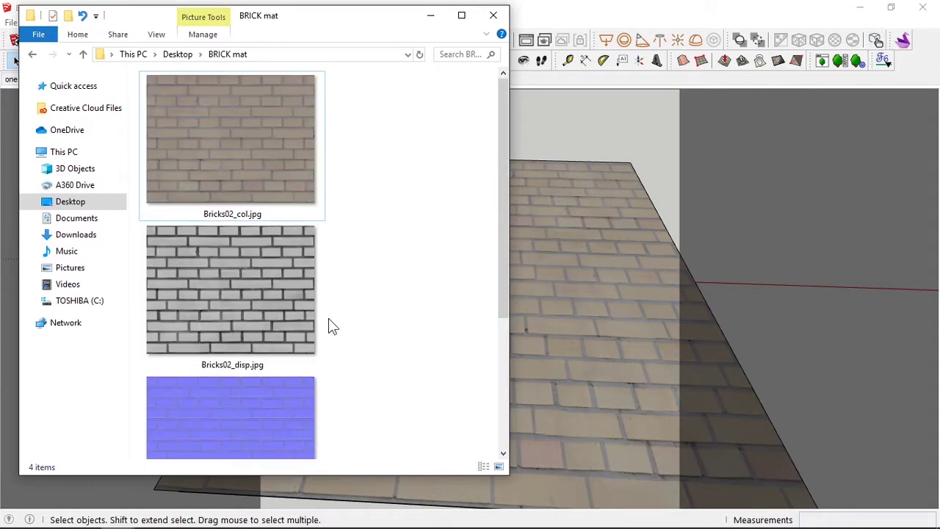
scroll(357, 257, down, 3)
scroll(354, 263, up, 3)
- Hide the folder, return to scene two's camera and orbit to a low view of the bricks
click(431, 15)
mouse_move(509, 324)
middle_down()
mouse_move(545, 287)
mouse_move(527, 296)
mouse_move(537, 311)
mouse_move(495, 315)
middle_up()
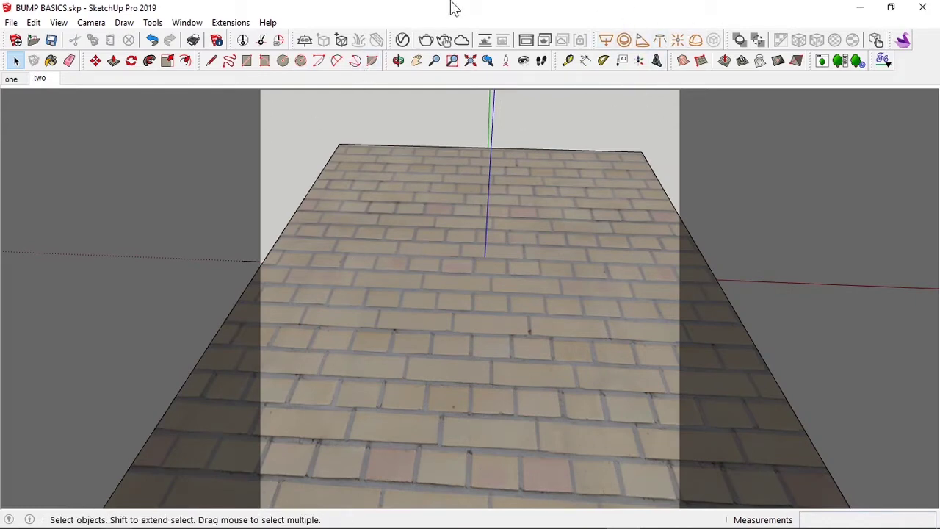
mouse_move(426, 154)
middle_down()
mouse_move(458, 268)
mouse_move(432, 144)
middle_up()
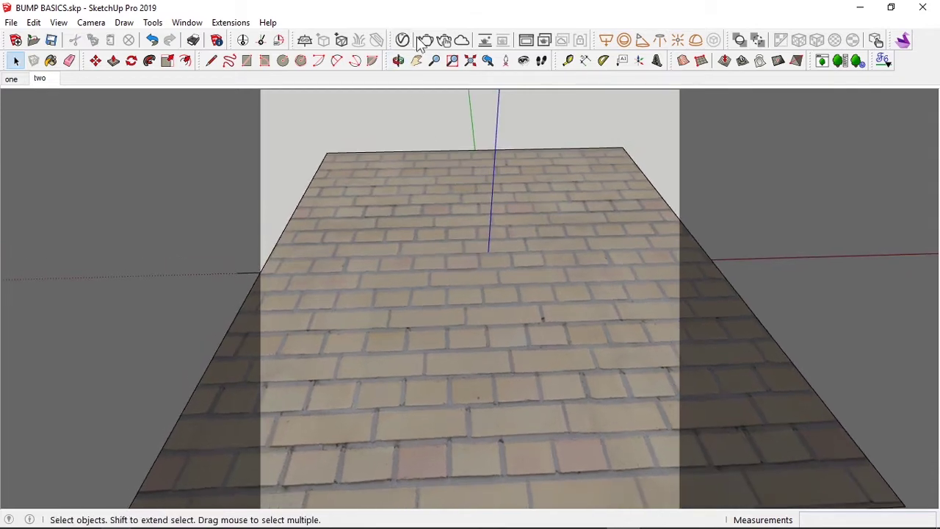
click(44, 81)
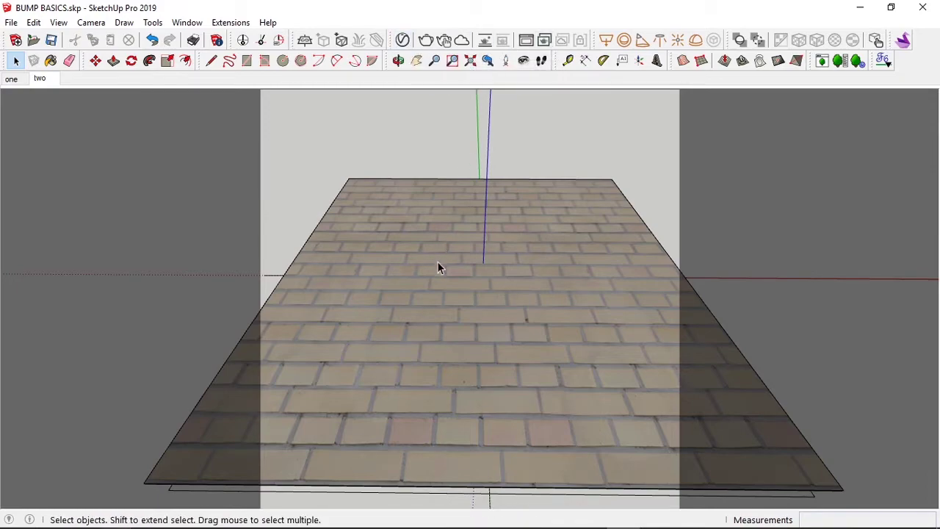
scroll(437, 266, up, 4)
middle_drag(483, 307, 411, 301)
scroll(406, 246, up, 3)
scroll(468, 274, down, 2)
- Open Bricks02_nrm.jpg from the BRICK mat folder in a maximized Photo Viewer
mouse_move(119, 521)
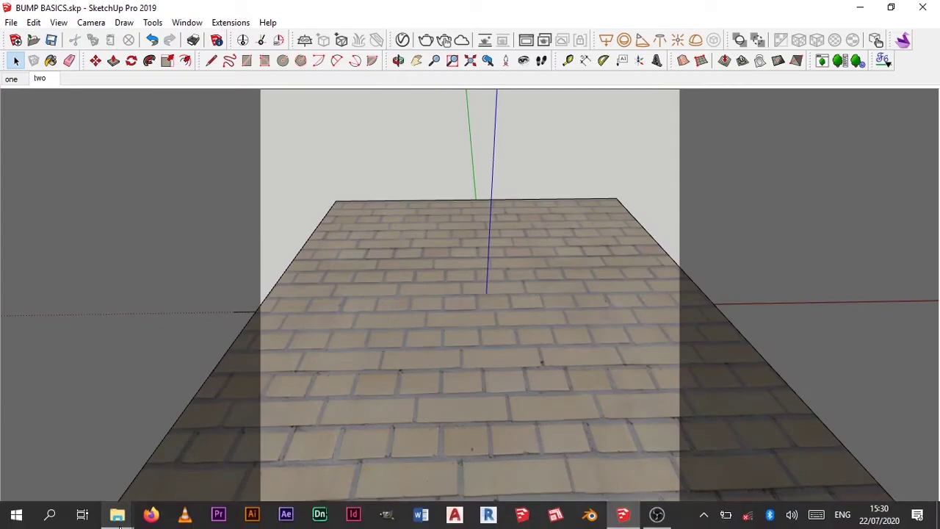
click(171, 459)
scroll(324, 287, down, 3)
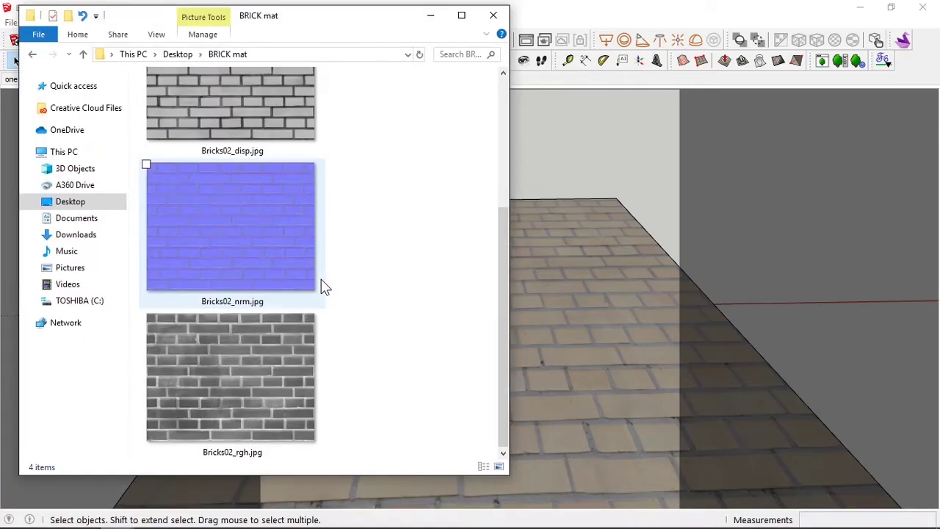
click(264, 236)
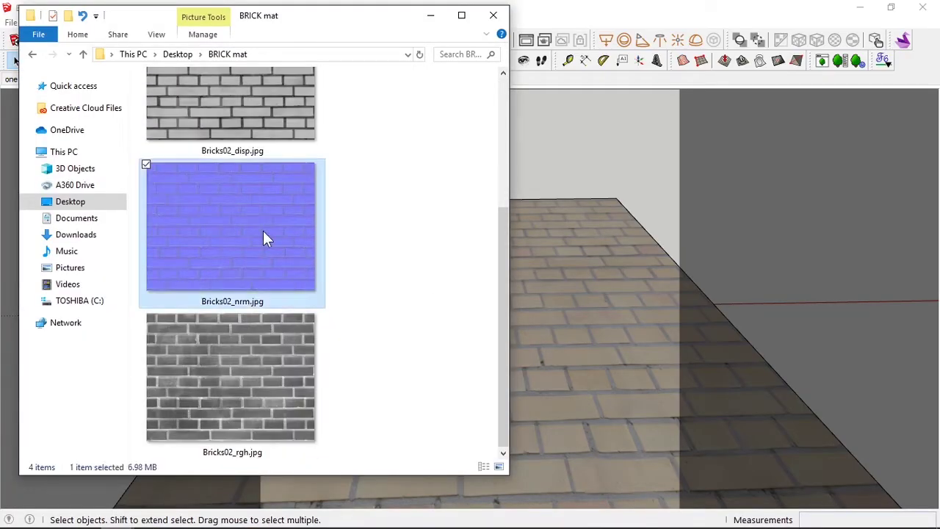
double_click(266, 236)
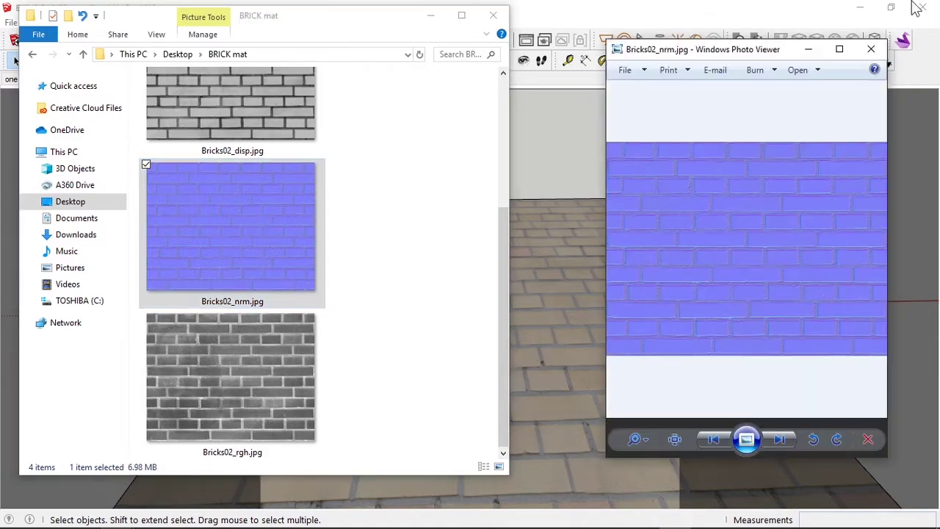
click(839, 49)
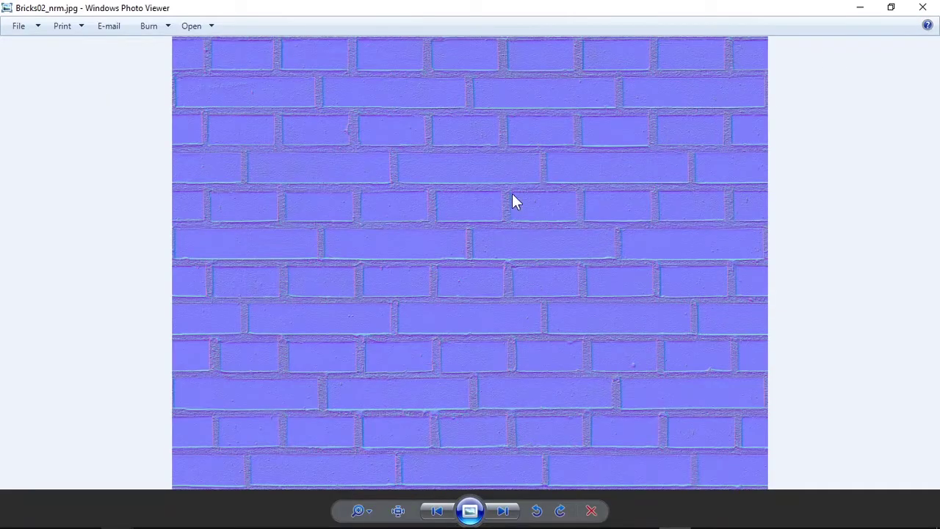
- Zoom and pan around the normal map to inspect its brick and mortar detail
scroll(455, 195, up, 6)
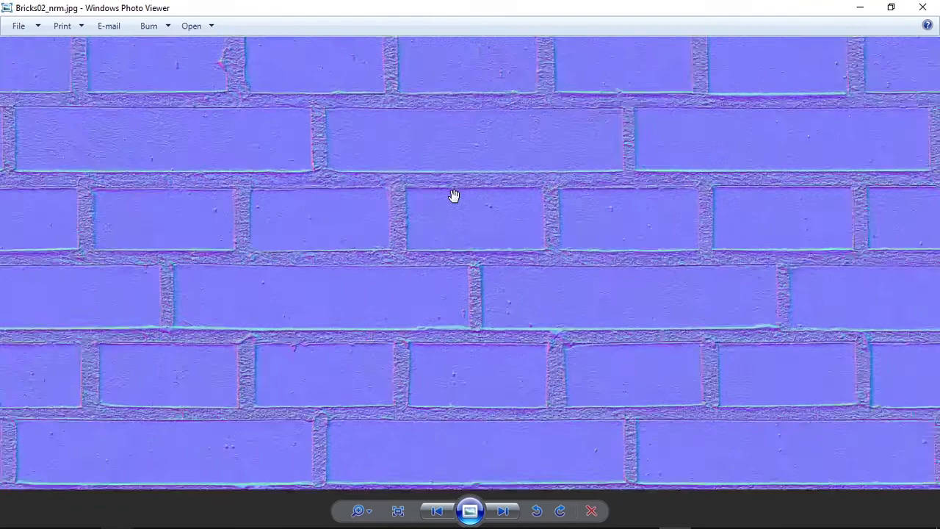
scroll(403, 198, down, 2)
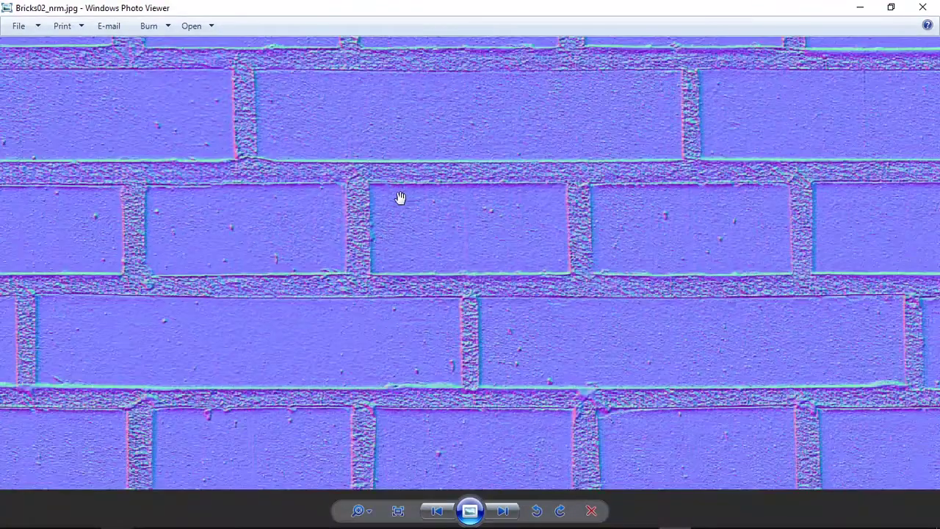
drag(398, 199, 465, 306)
scroll(466, 306, down, 1)
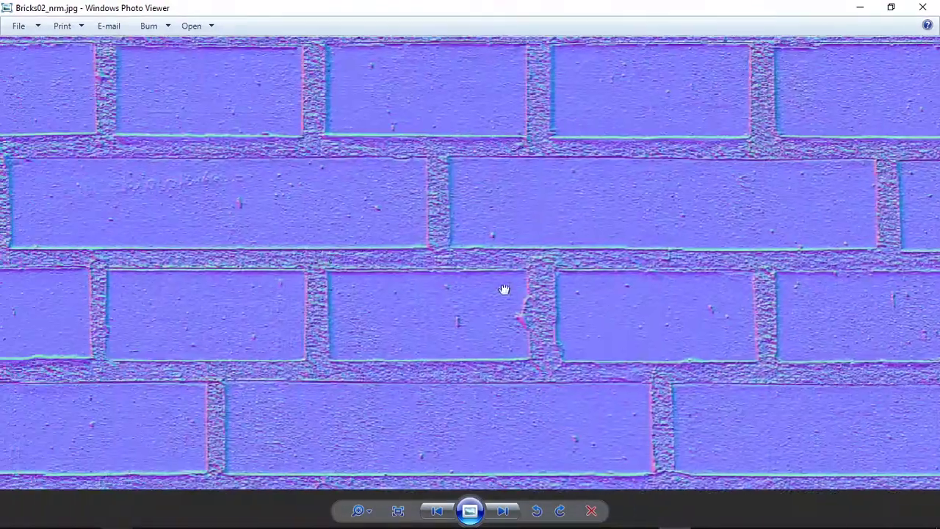
scroll(374, 273, down, 1)
scroll(346, 199, up, 5)
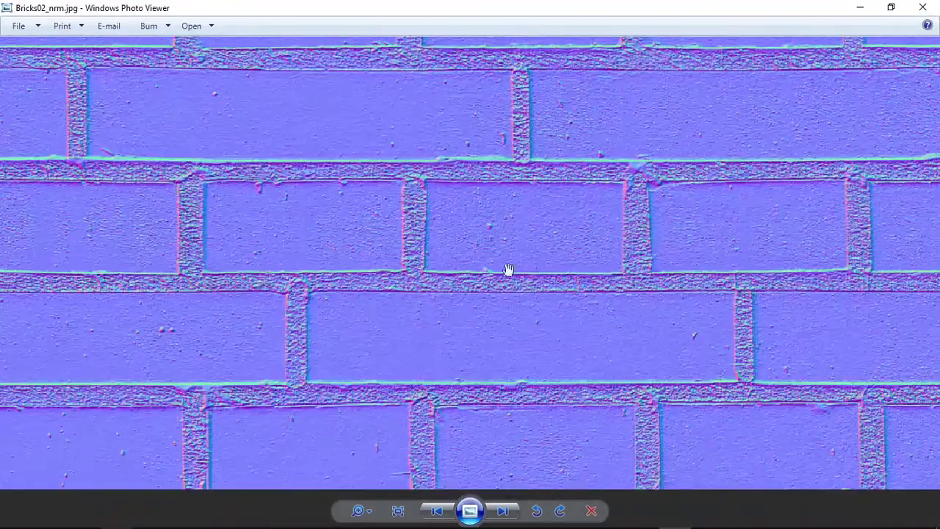
scroll(504, 245, down, 5)
scroll(480, 245, down, 2)
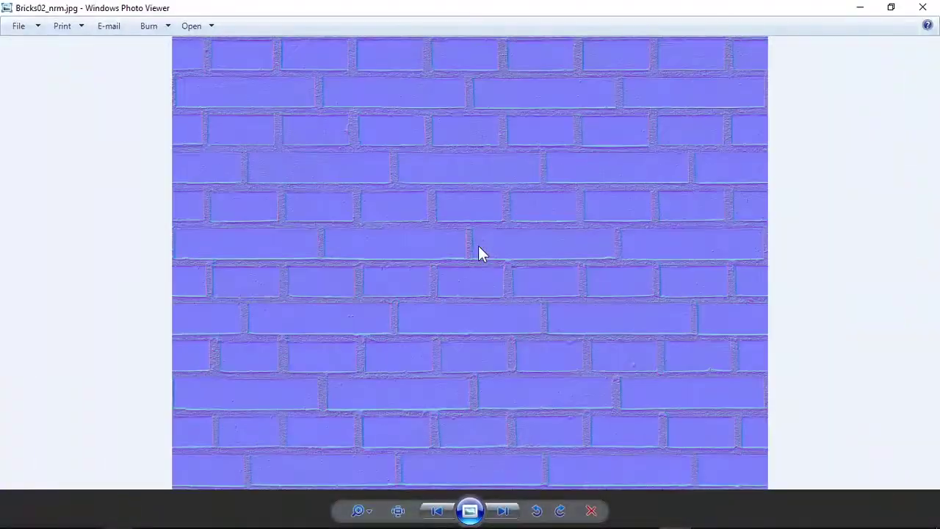
scroll(478, 252, up, 4)
scroll(479, 252, down, 4)
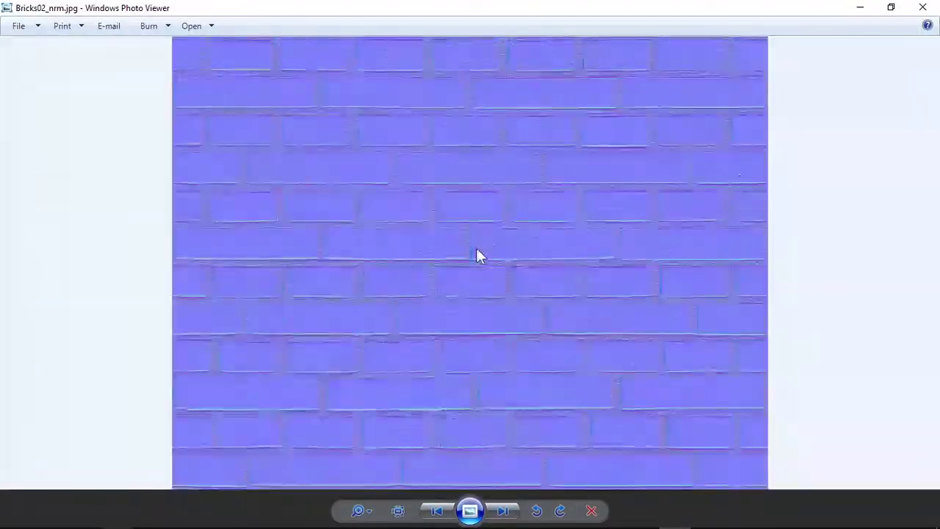
- Minimize Photo Viewer and Explorer, then open the V-Ray Asset Editor with BRICK's Wall Closeup preview
click(860, 7)
click(430, 14)
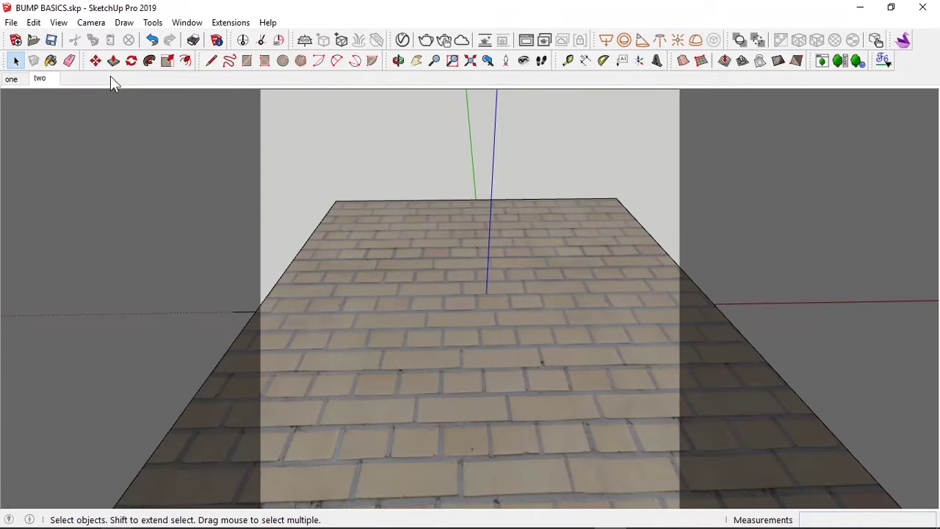
click(402, 40)
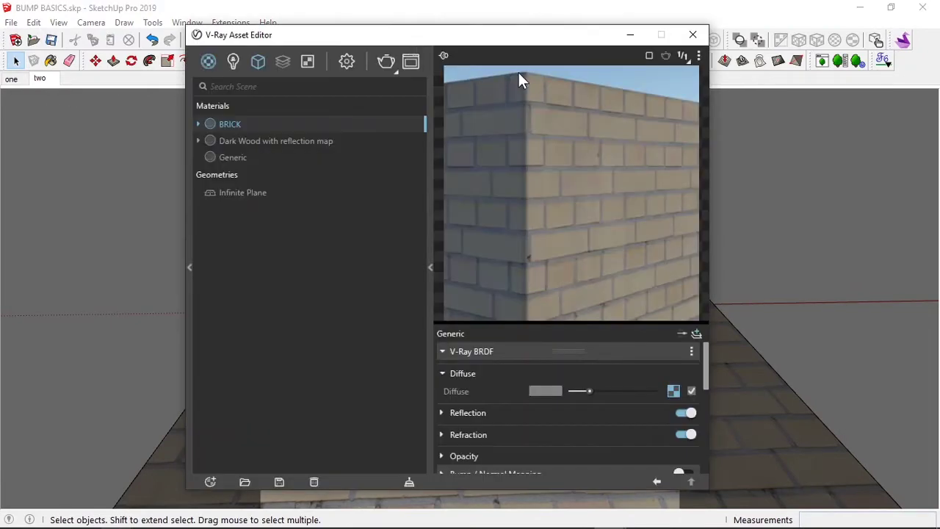
drag(513, 42, 544, 29)
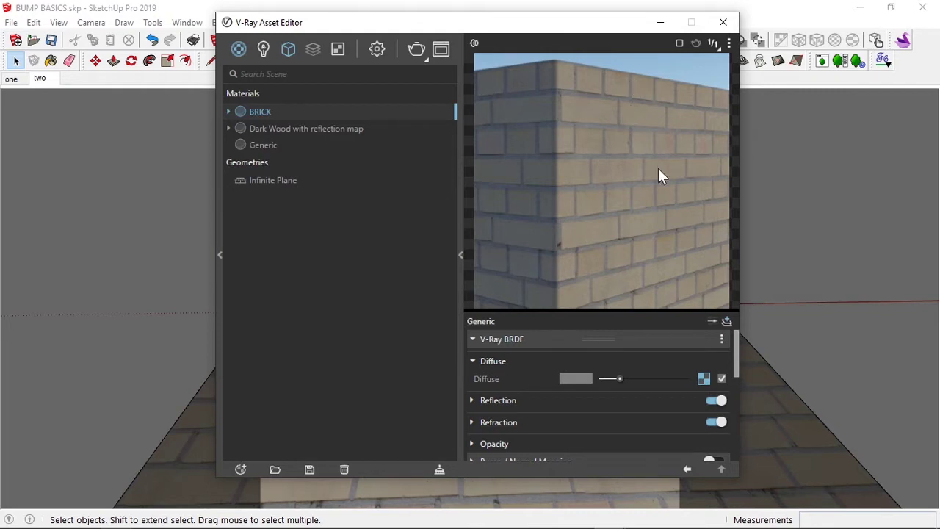
drag(598, 27, 578, 25)
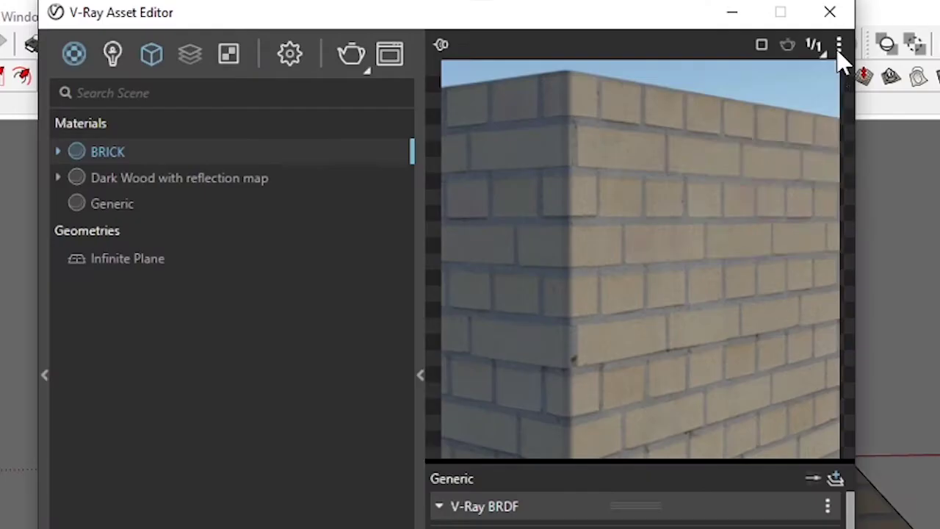
click(709, 40)
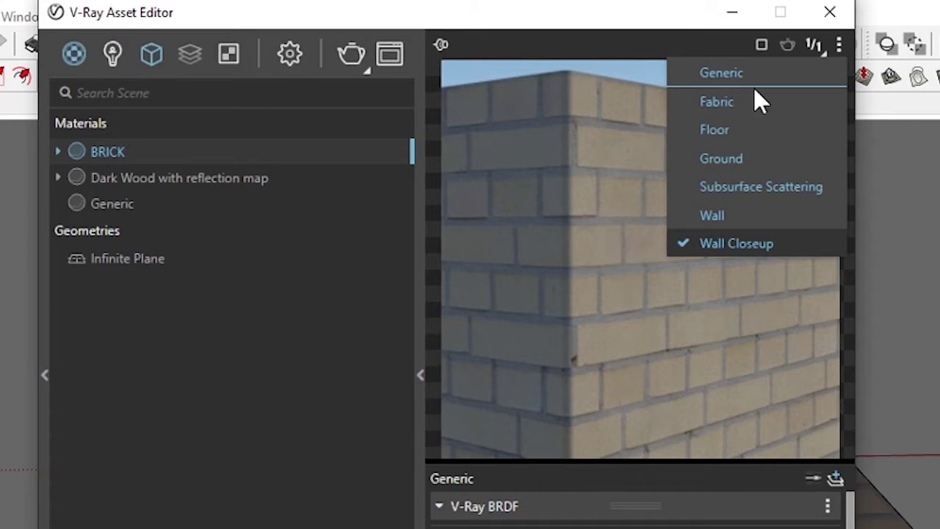
- Enable Bump / Normal Mapping on the BRICK material and set its mode to Normal Map
click(840, 45)
scroll(523, 402, down, 2)
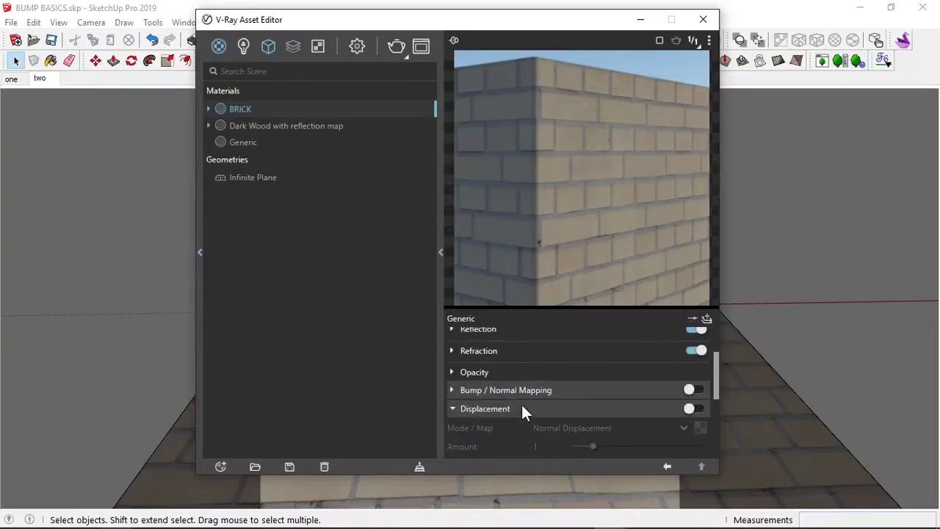
scroll(518, 408, down, 2)
scroll(508, 393, up, 2)
click(494, 408)
click(495, 391)
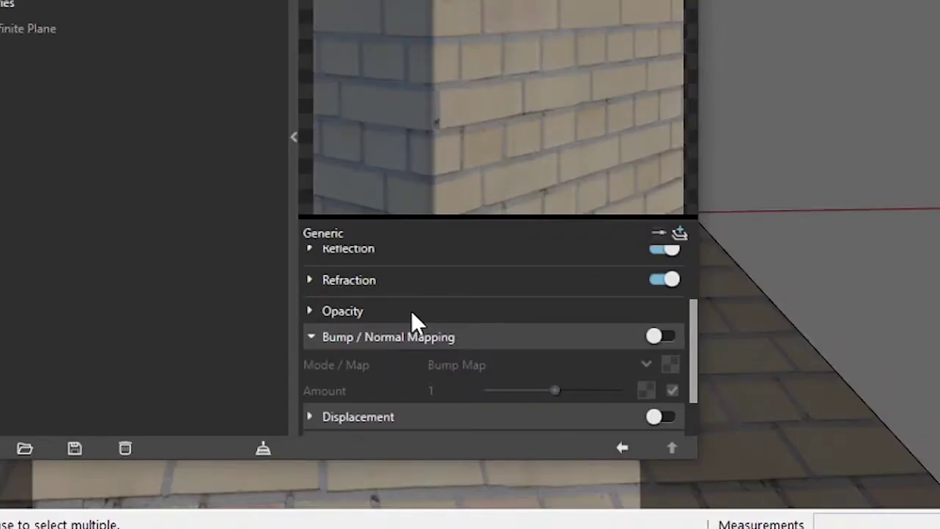
click(654, 336)
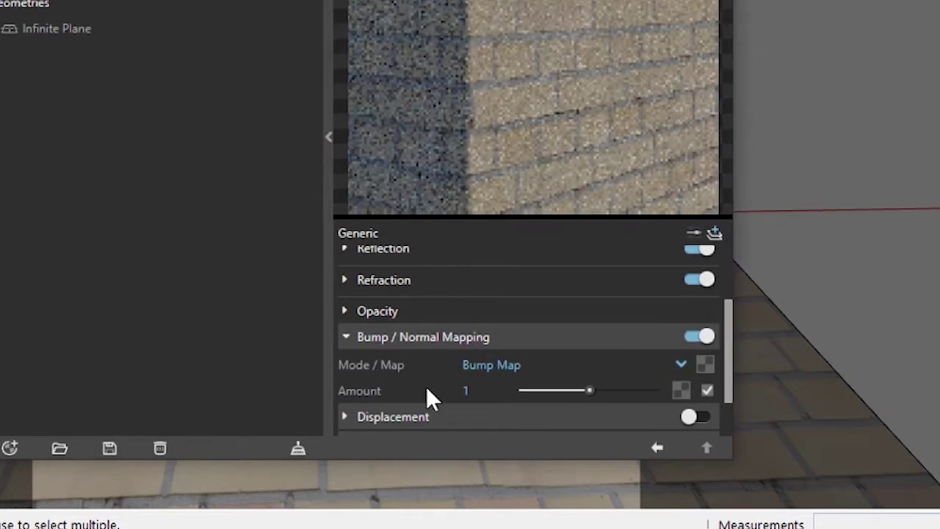
mouse_move(357, 366)
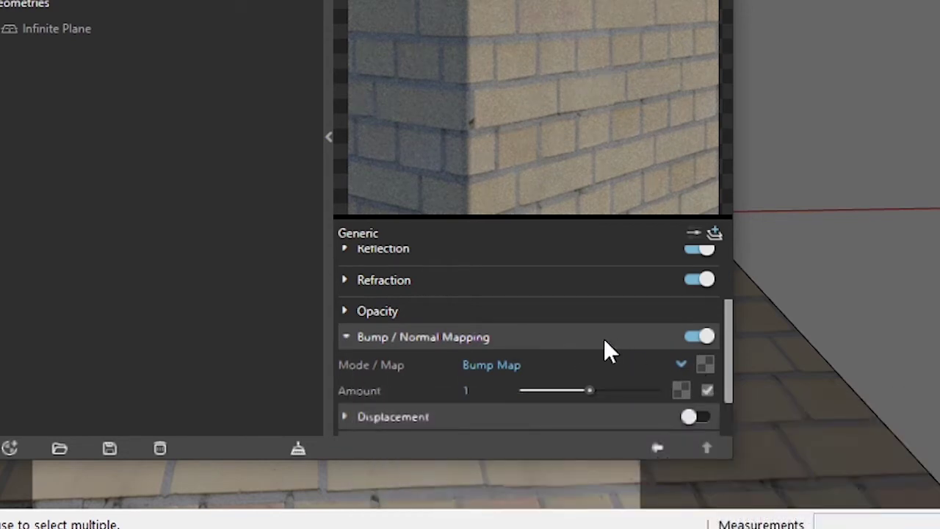
drag(470, 187, 319, 174)
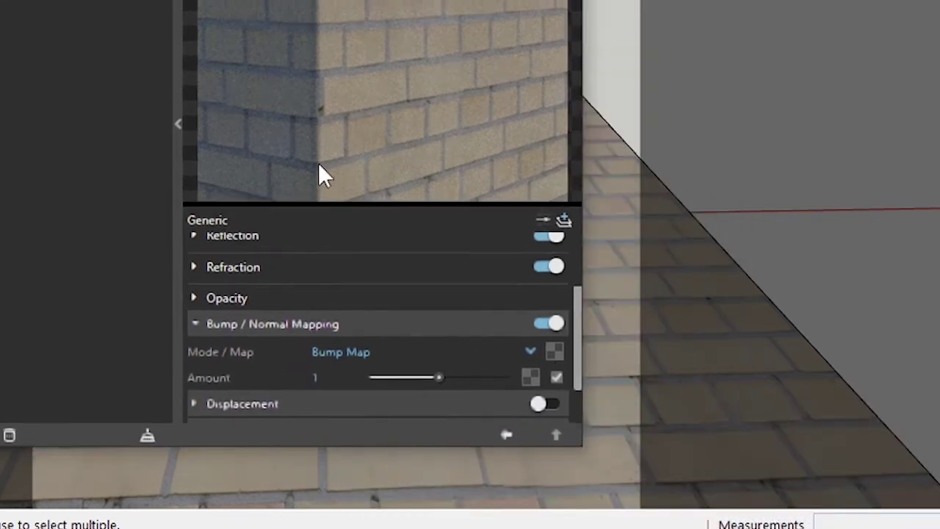
click(343, 352)
click(356, 326)
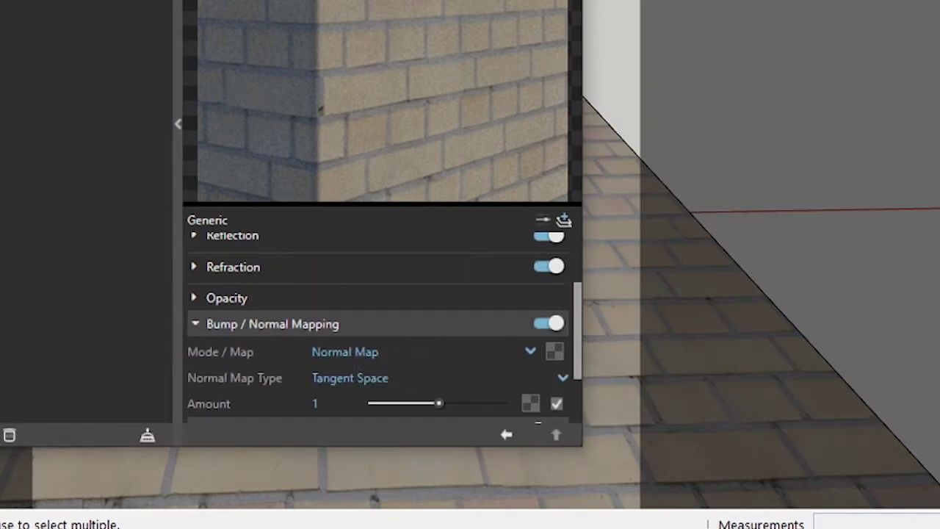
- Drag Bricks02_nrm.jpg from the BRICK mat folder onto the Normal Map texture slot
click(116, 514)
mouse_move(195, 450)
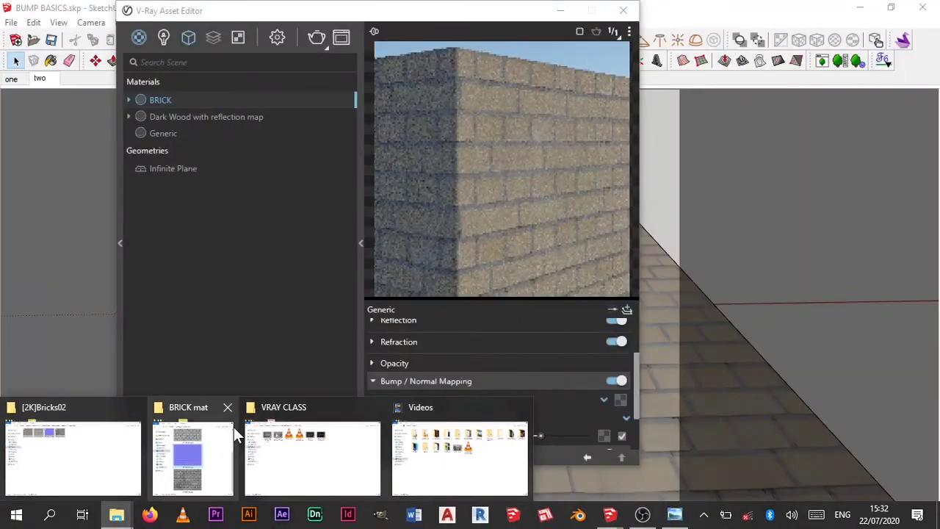
click(213, 422)
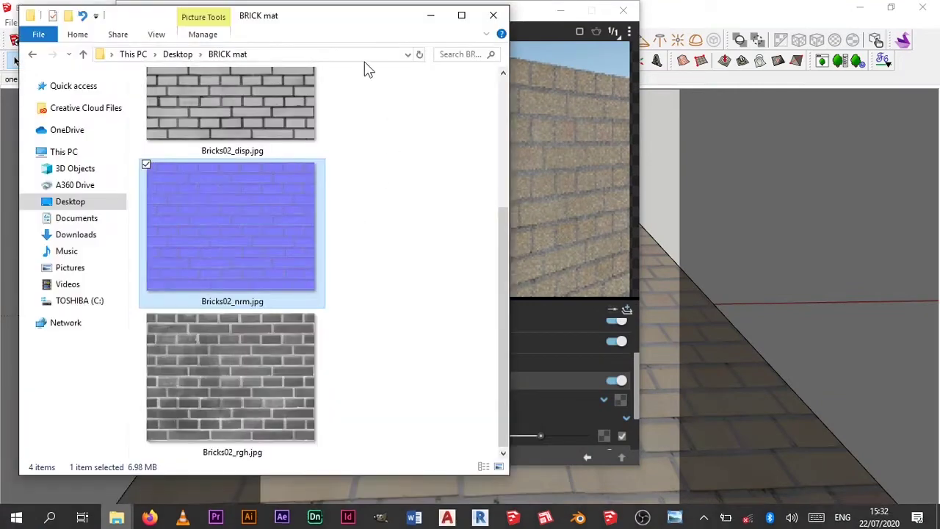
click(536, 17)
drag(524, 23, 723, 25)
click(116, 523)
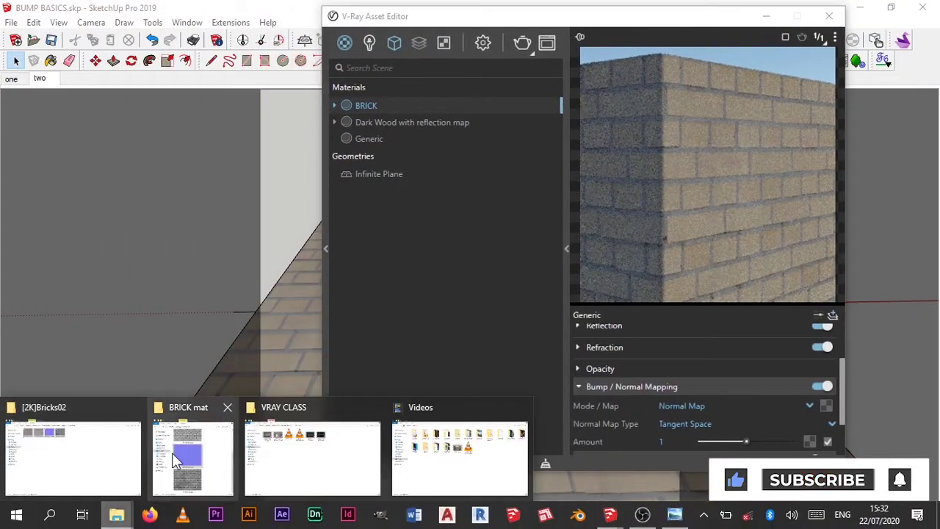
click(187, 448)
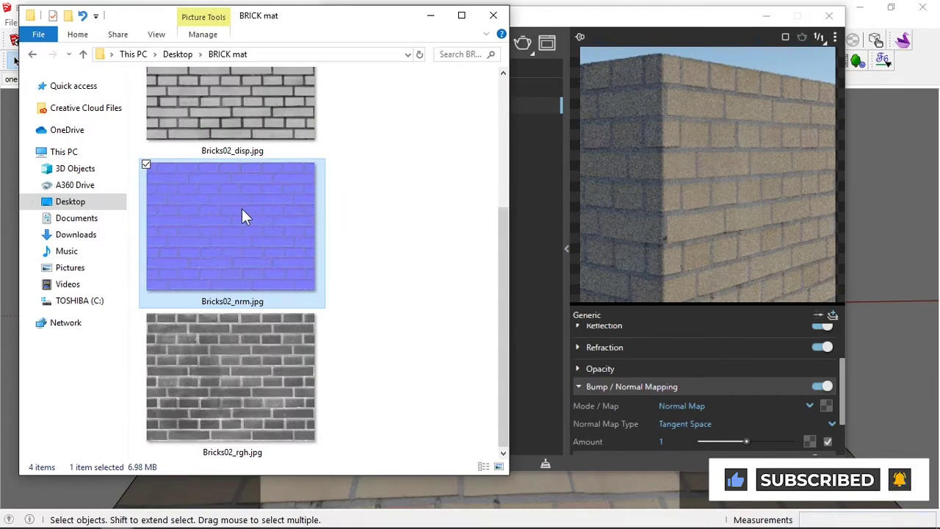
drag(245, 216, 825, 404)
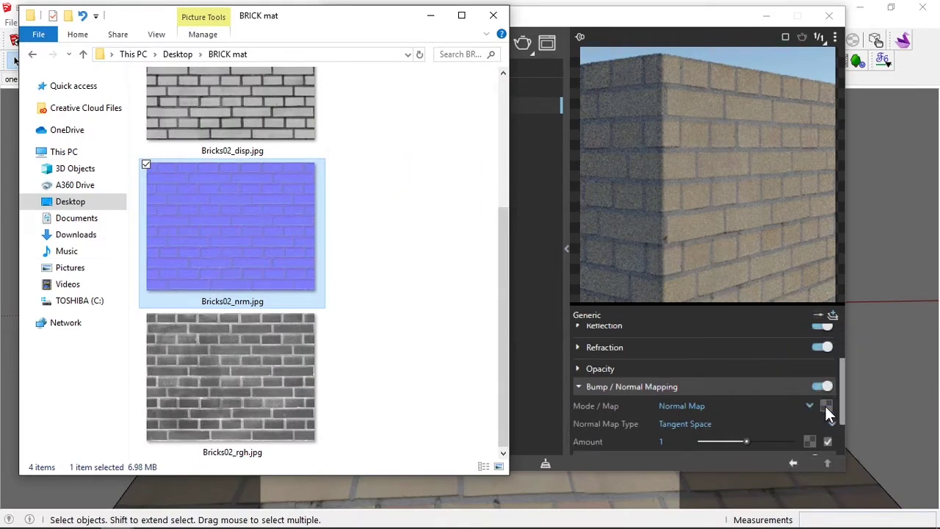
- Minimize the BRICK mat folder and reposition the asset editor window
click(429, 20)
drag(531, 20, 443, 25)
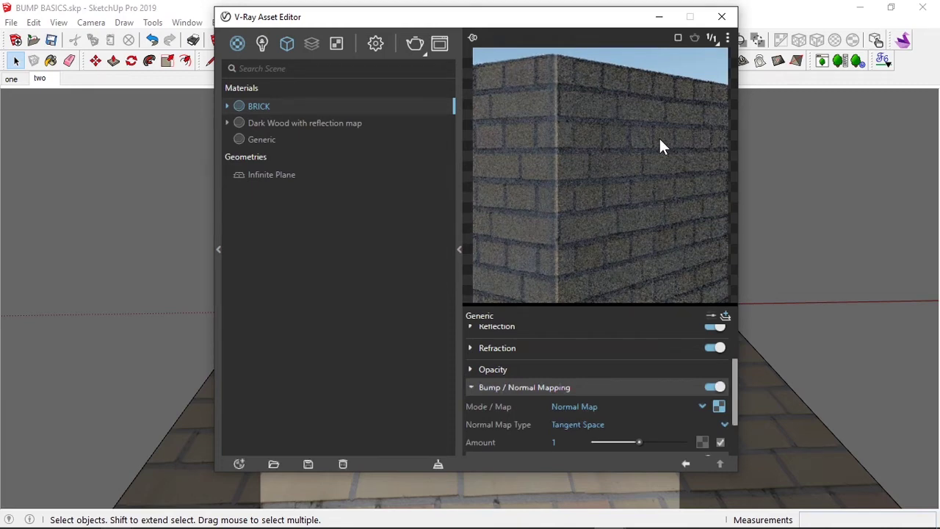
drag(571, 30, 554, 32)
mouse_move(481, 408)
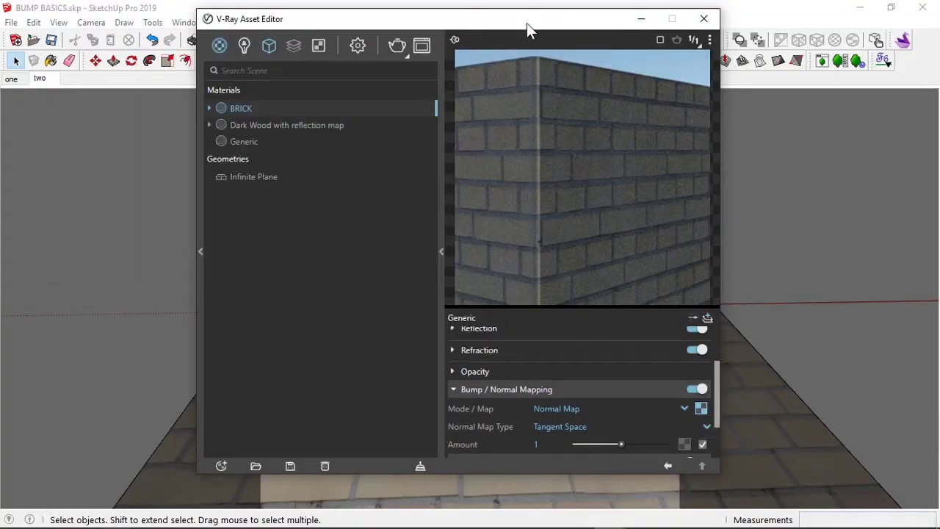
mouse_move(527, 23)
mouse_down()
mouse_move(505, 17)
mouse_move(516, 20)
mouse_up()
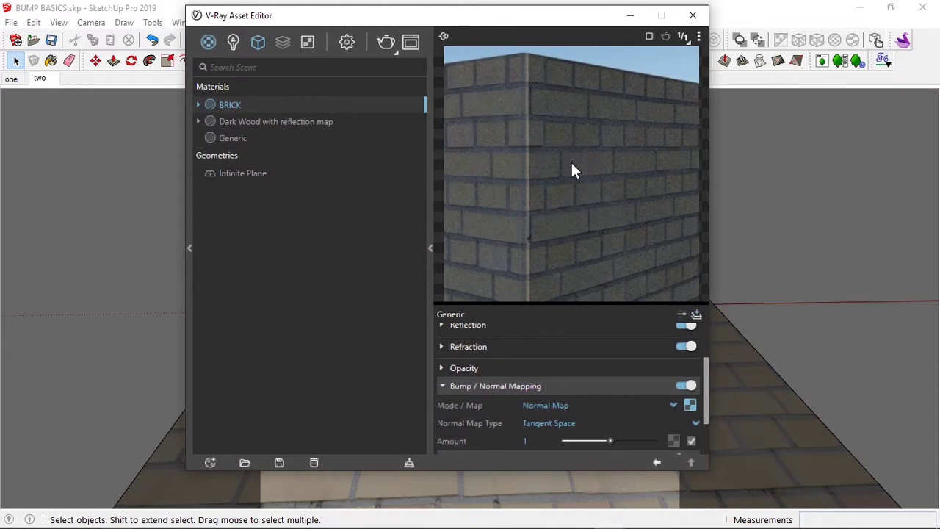
- Set the normal map image's Color Space to Rendering Space (Linear) and go back to BRICK
click(690, 405)
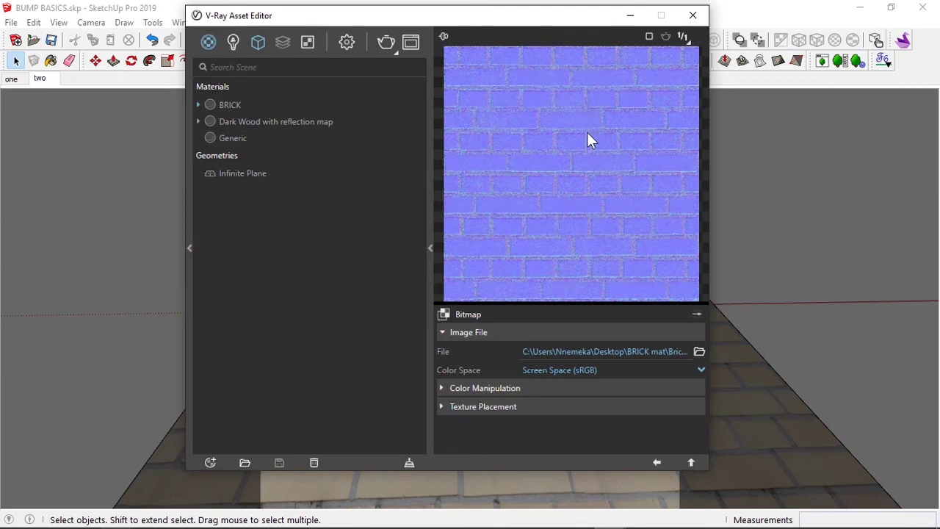
click(555, 368)
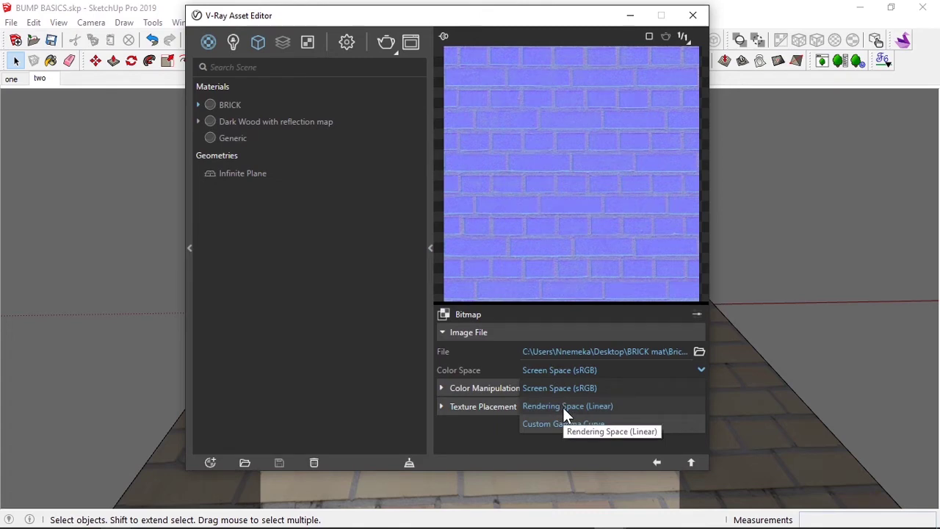
click(562, 408)
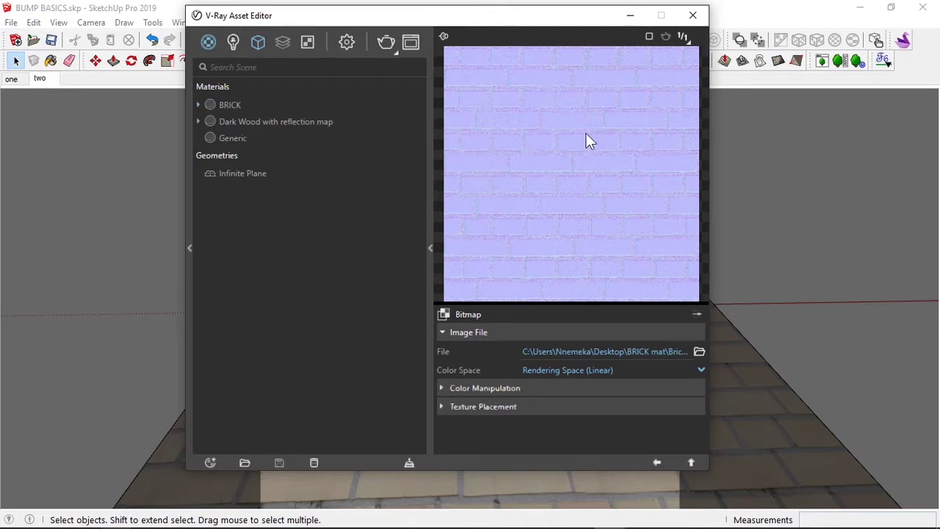
click(657, 463)
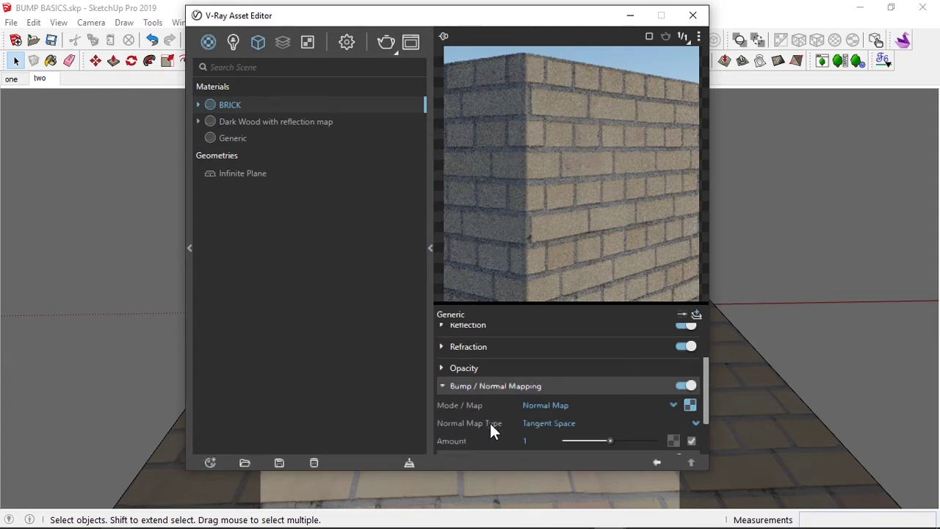
- Keep Normal Map mode, set the normal map Amount to 2, and minimize the asset editor
drag(540, 18, 518, 22)
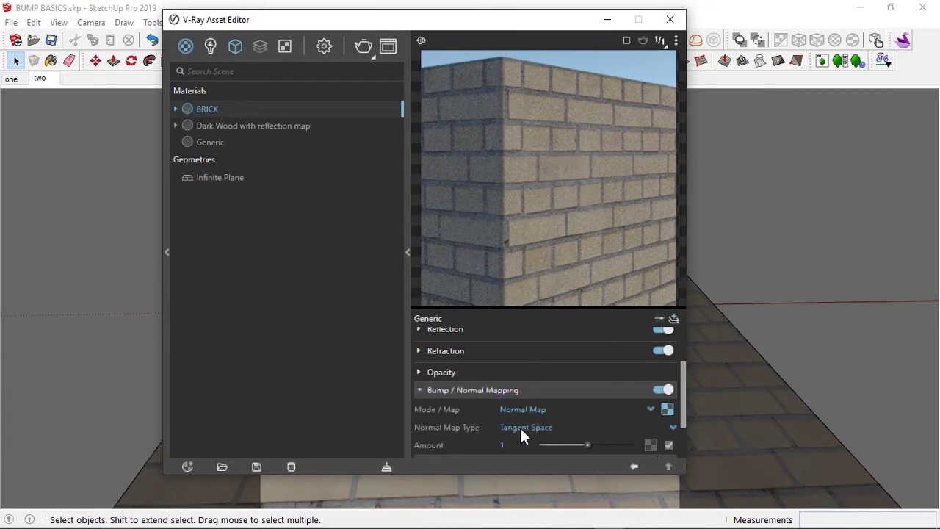
click(552, 413)
click(462, 418)
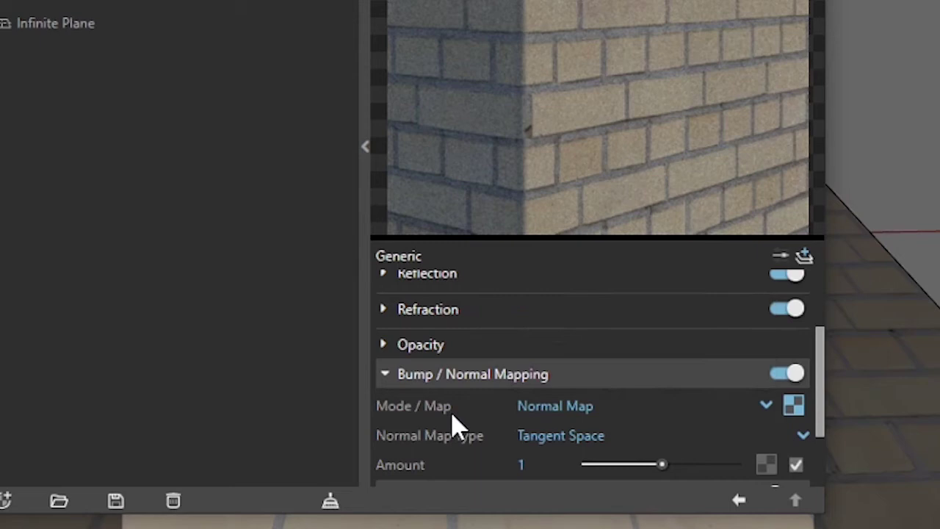
click(542, 467)
scroll(506, 482, down, 1)
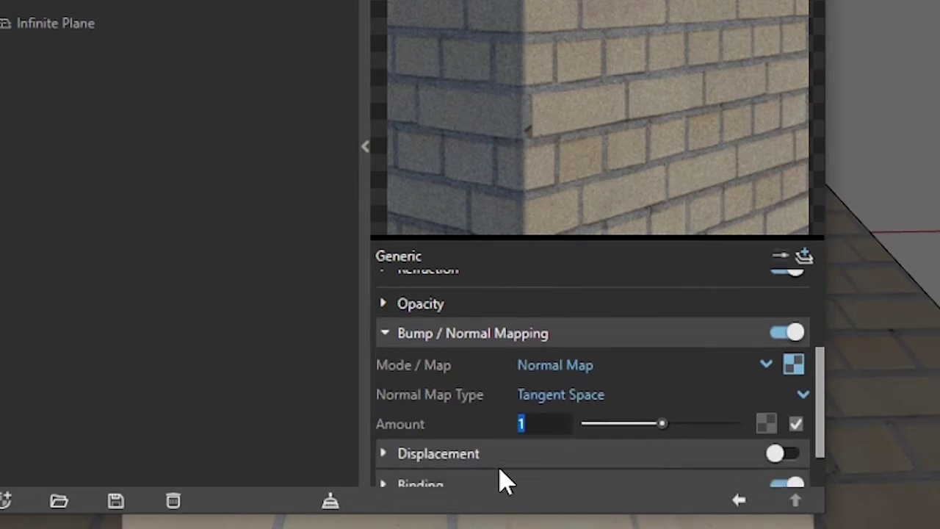
text(2)
key(Return)
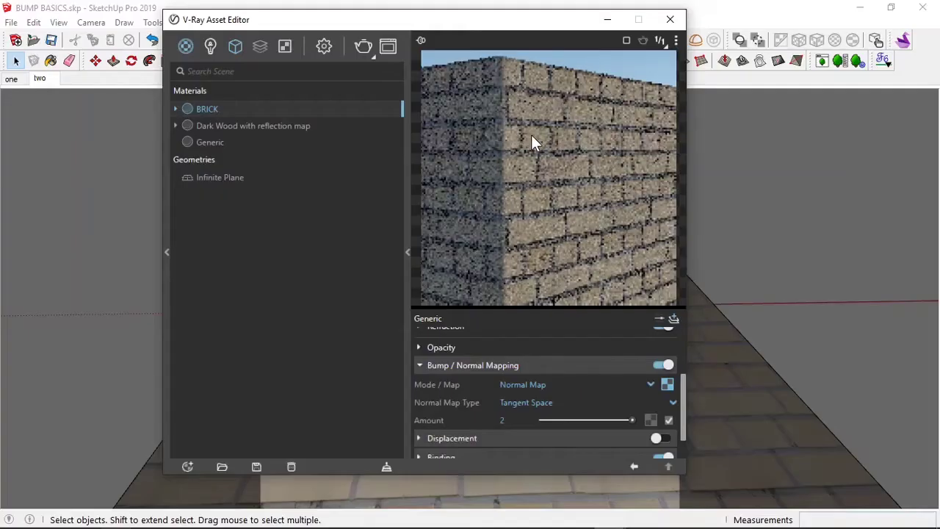
drag(532, 25, 542, 25)
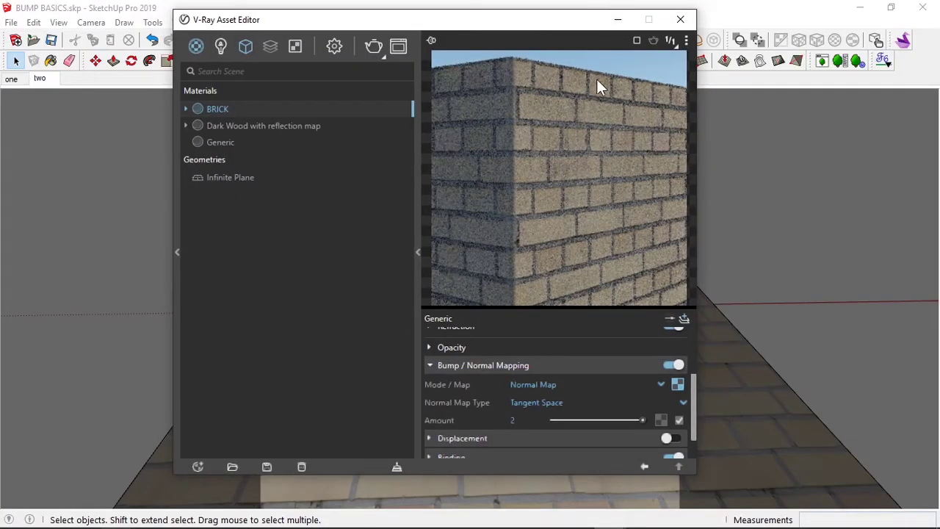
click(618, 20)
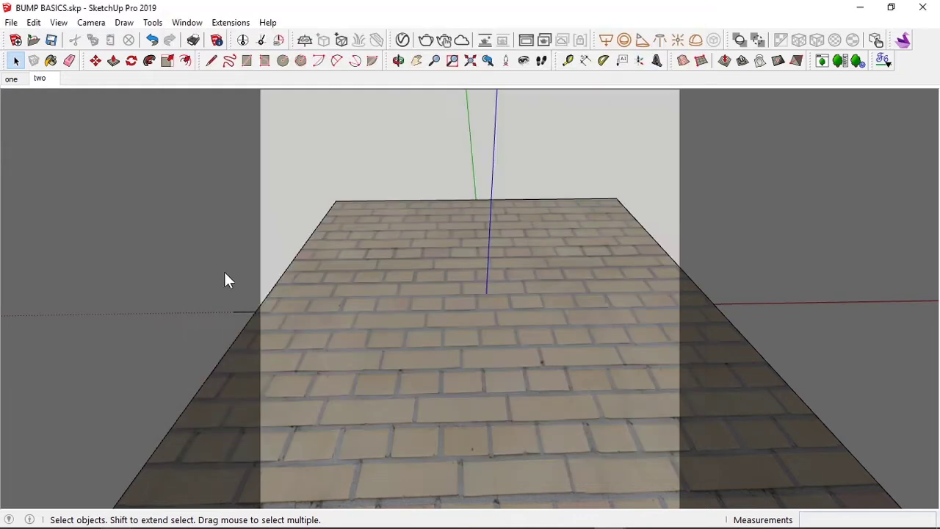
- Render scene 'two' with V-Ray and maximize the frame buffer to view the 1080 x 1080 result
click(40, 79)
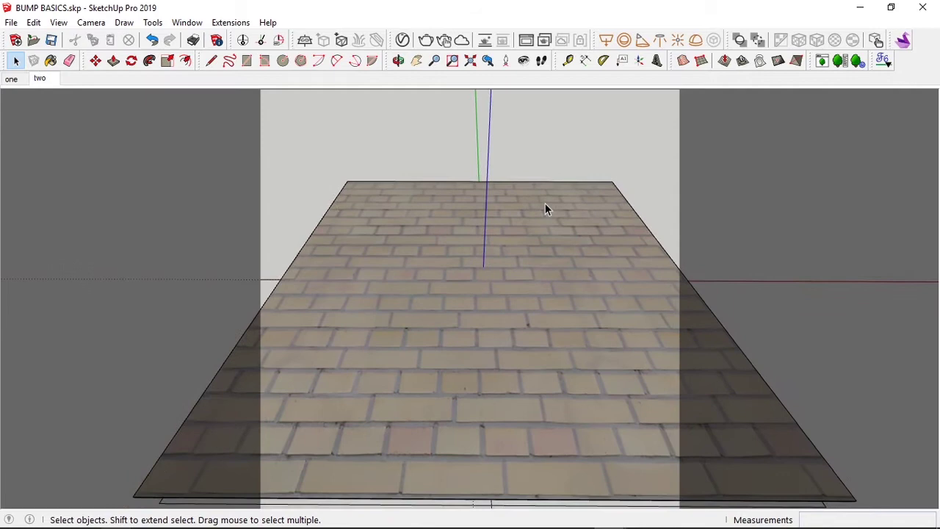
click(426, 41)
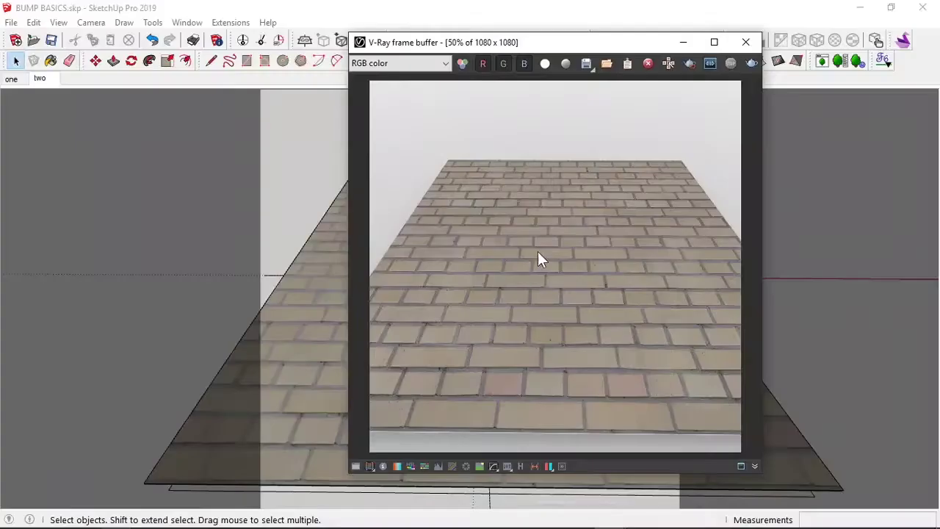
mouse_move(581, 45)
mouse_down()
mouse_move(477, 48)
mouse_move(480, 32)
mouse_up()
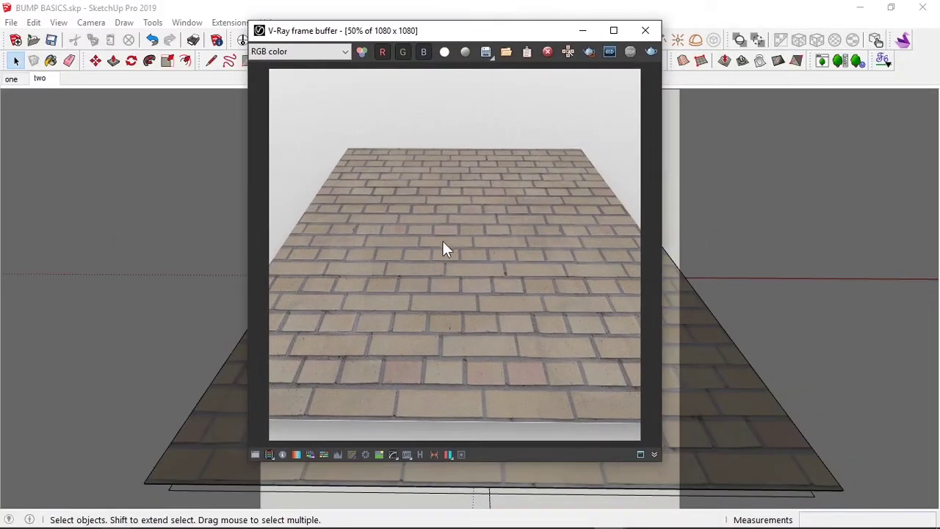
scroll(400, 336, up, 2)
scroll(397, 313, down, 2)
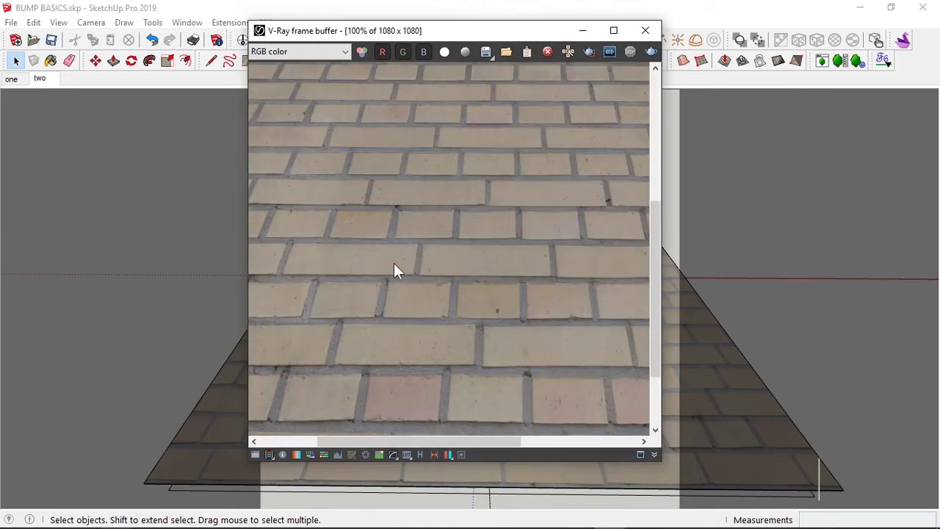
click(613, 30)
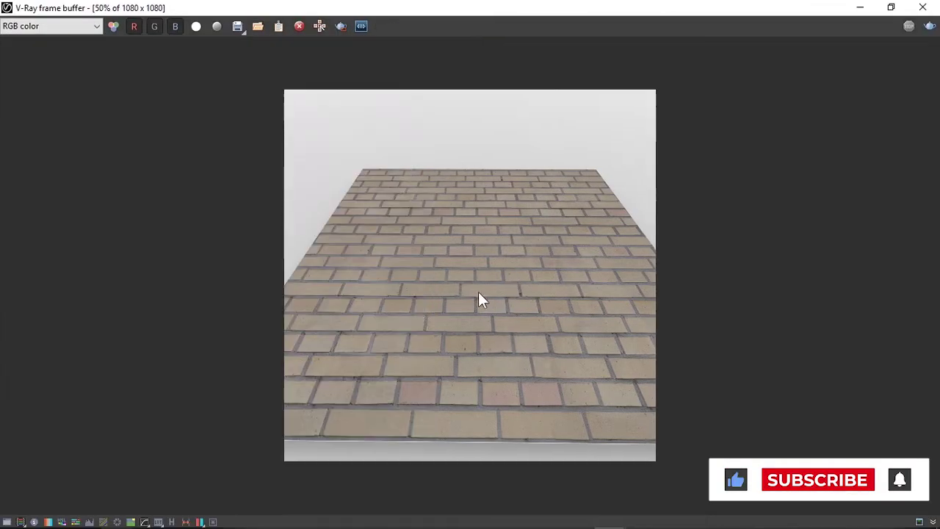
scroll(416, 301, up, 2)
scroll(487, 308, down, 1)
scroll(498, 239, up, 1)
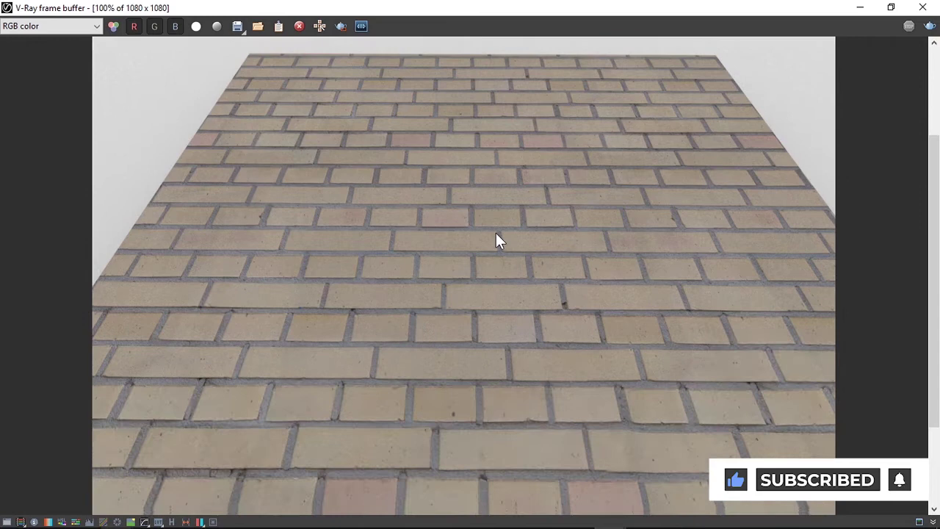
scroll(496, 240, down, 2)
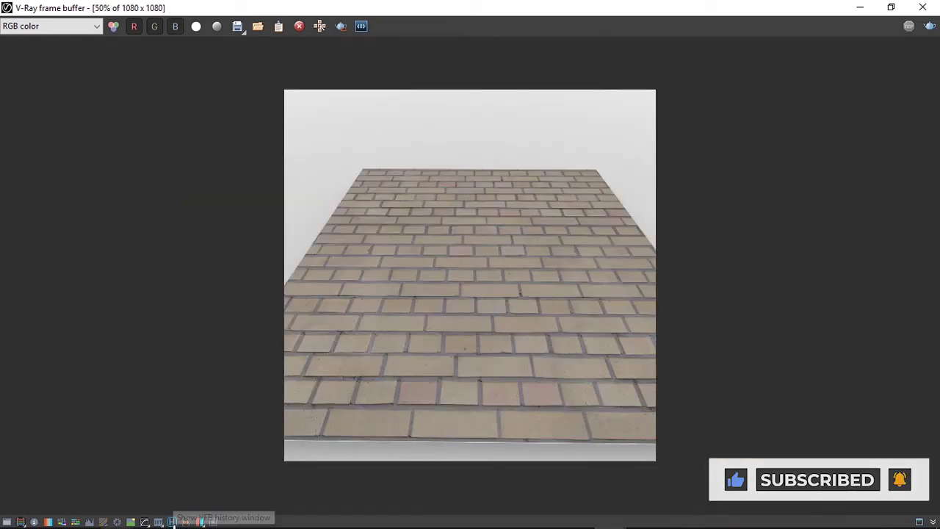
- In VFB history, set the 6m 5.4s render as A and the 8m 28.7s render as B
click(172, 522)
click(91, 207)
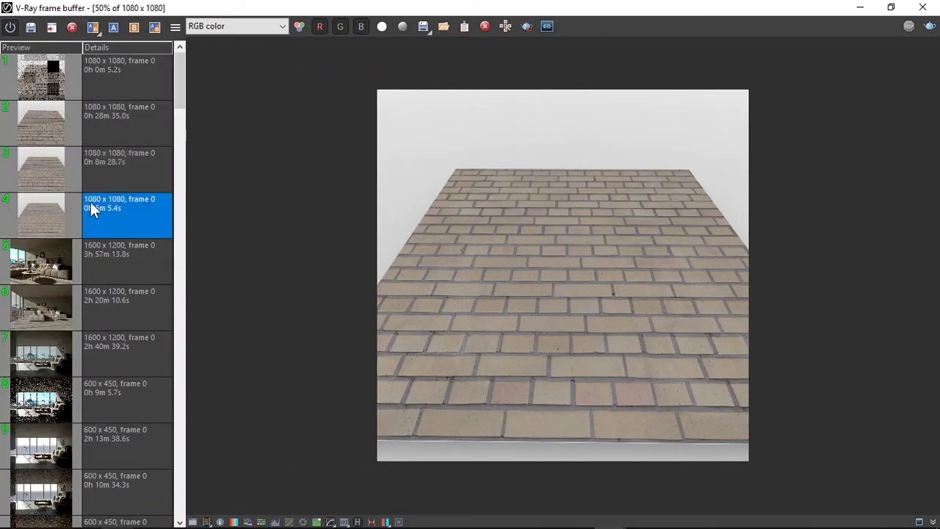
click(113, 27)
click(120, 164)
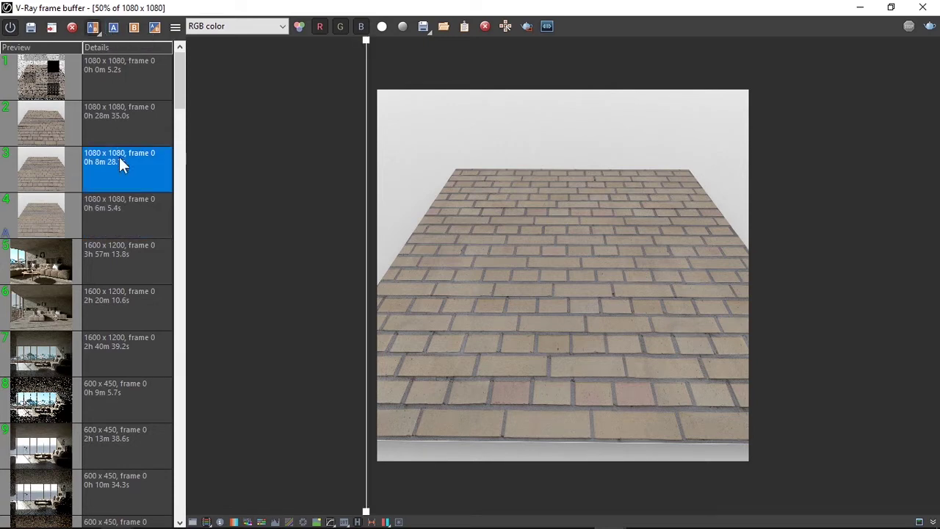
click(134, 27)
click(358, 522)
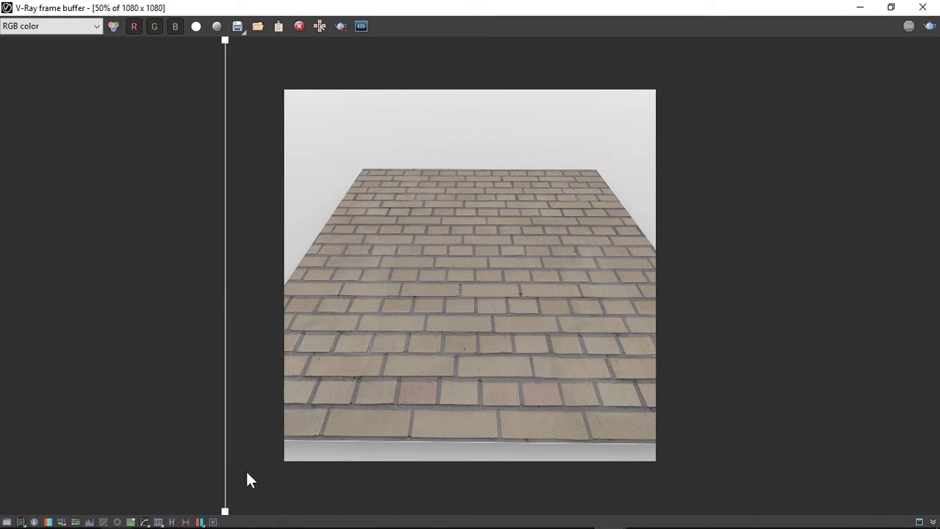
- Slide the A/B divider and zoom to compare the flat and normal-mapped bricks
drag(224, 392, 472, 378)
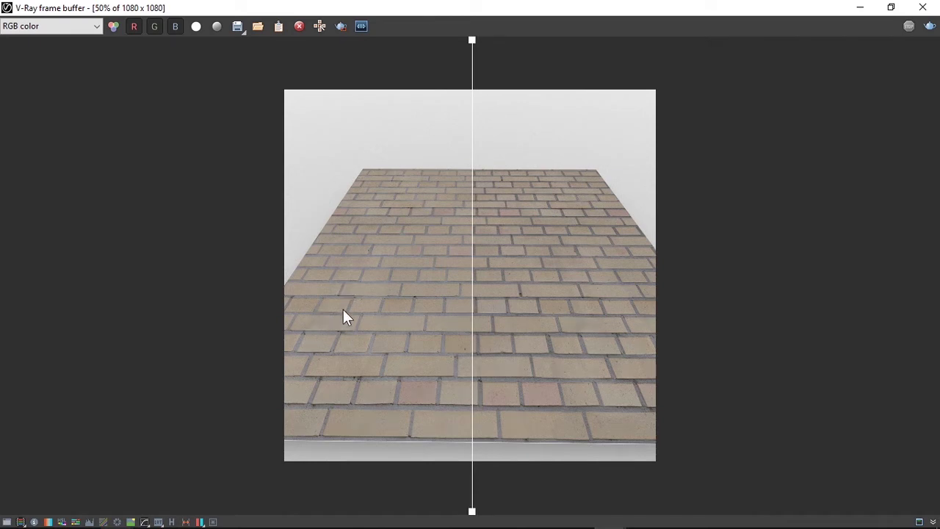
scroll(432, 301, up, 2)
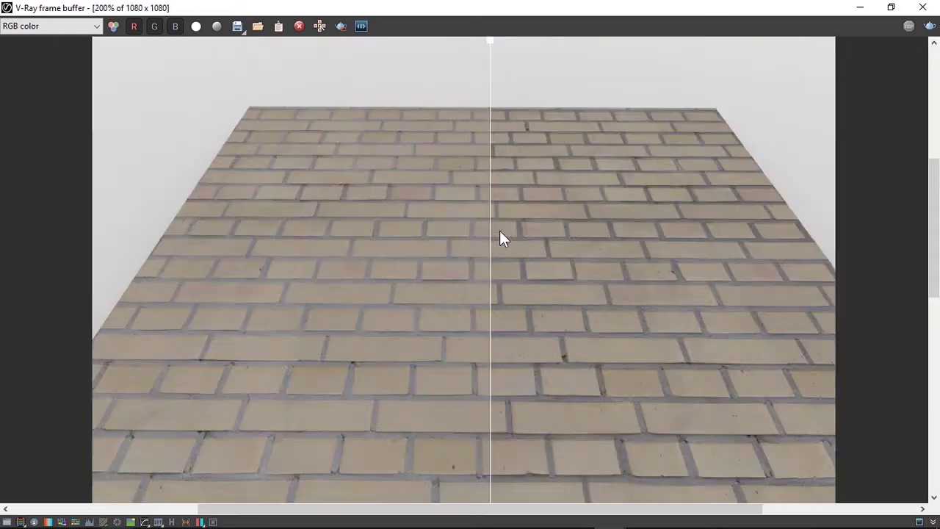
scroll(650, 182, down, 1)
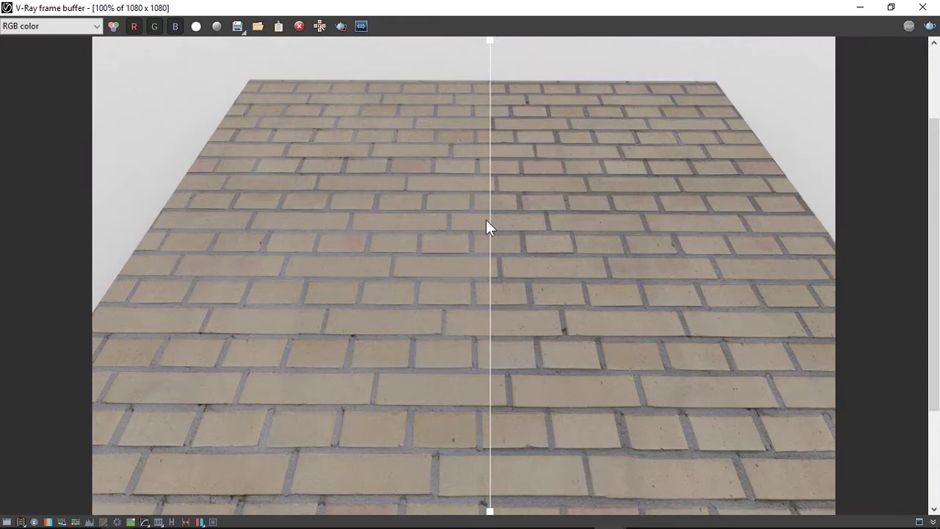
drag(494, 220, 485, 273)
scroll(485, 273, down, 1)
scroll(482, 273, up, 1)
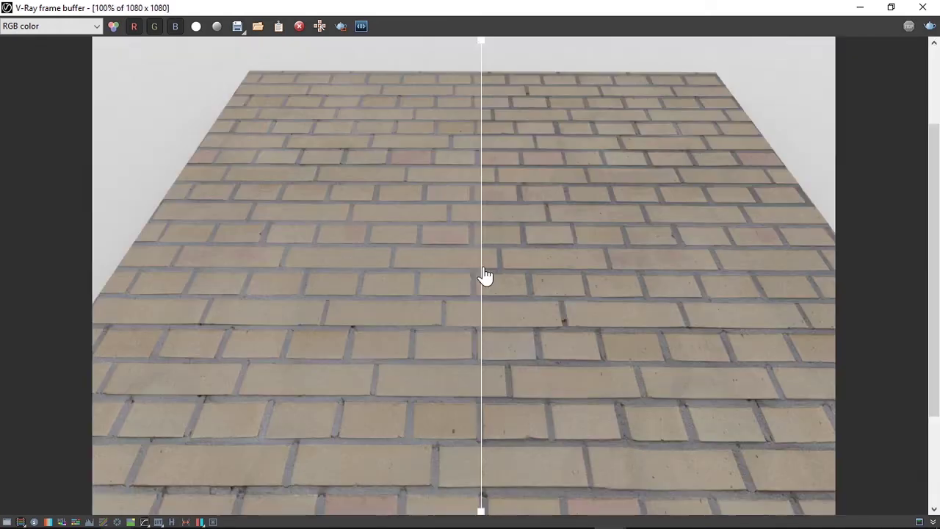
scroll(483, 272, down, 1)
mouse_move(485, 268)
mouse_down()
mouse_move(458, 273)
mouse_move(477, 273)
mouse_up()
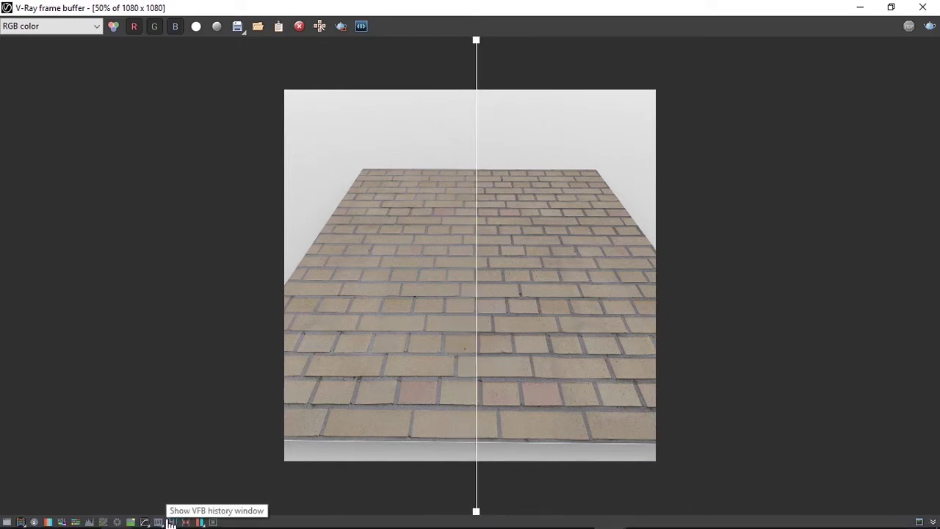
click(172, 523)
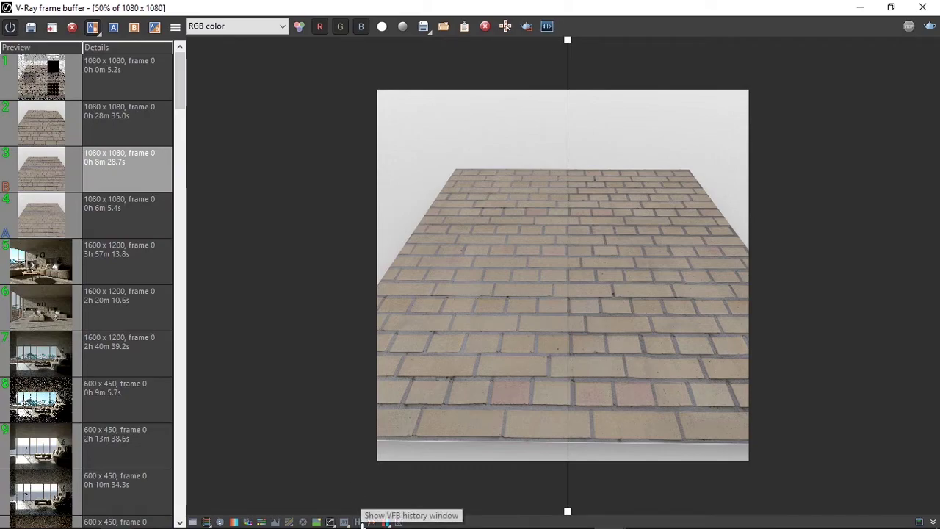
click(358, 520)
- Turn off the A/B comparison, clear the A and B markers, and minimize the frame buffer
click(891, 8)
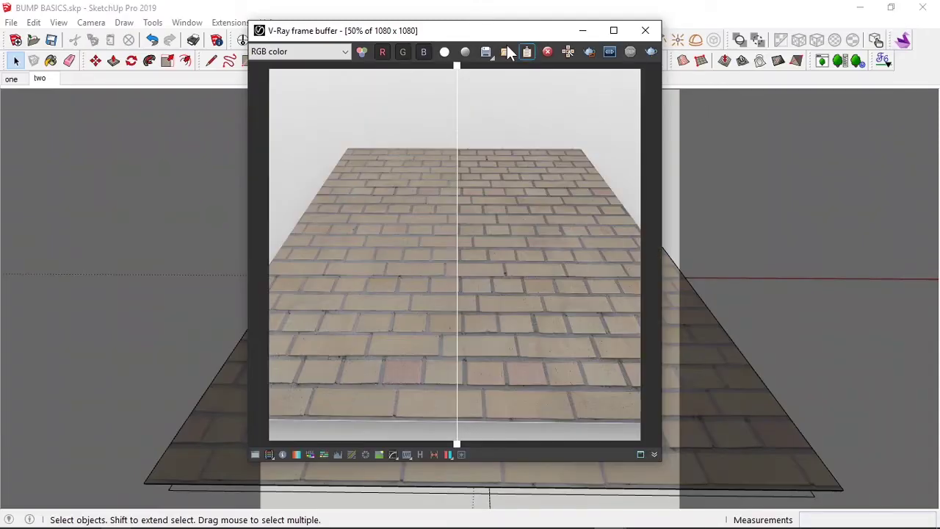
drag(465, 33, 455, 34)
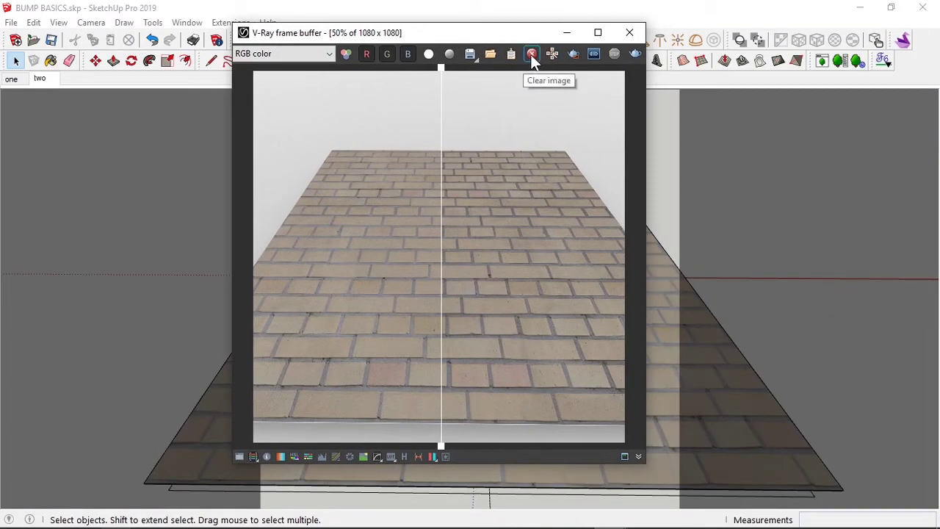
click(391, 459)
click(141, 59)
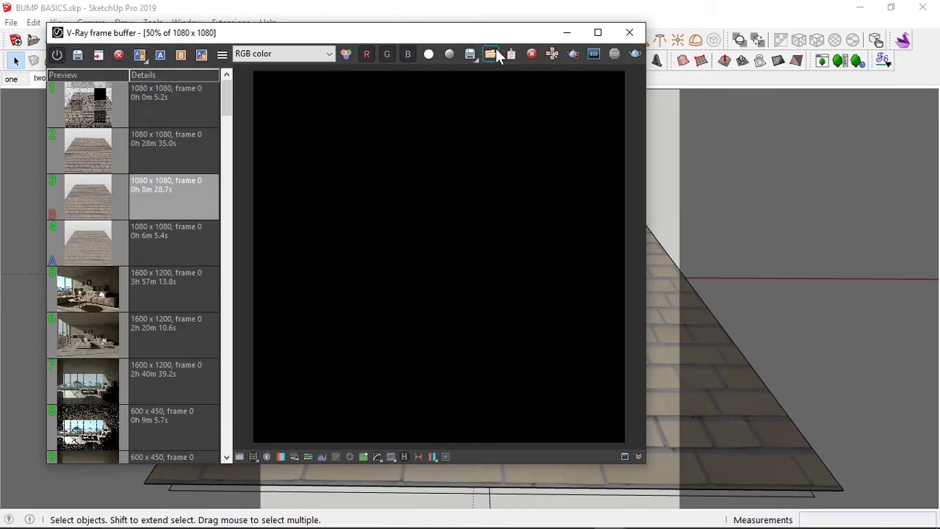
click(120, 206)
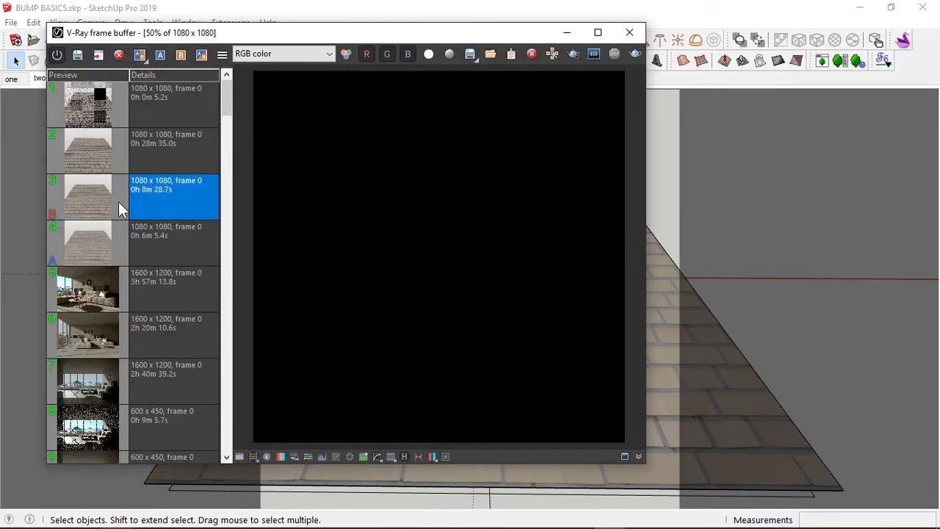
click(174, 56)
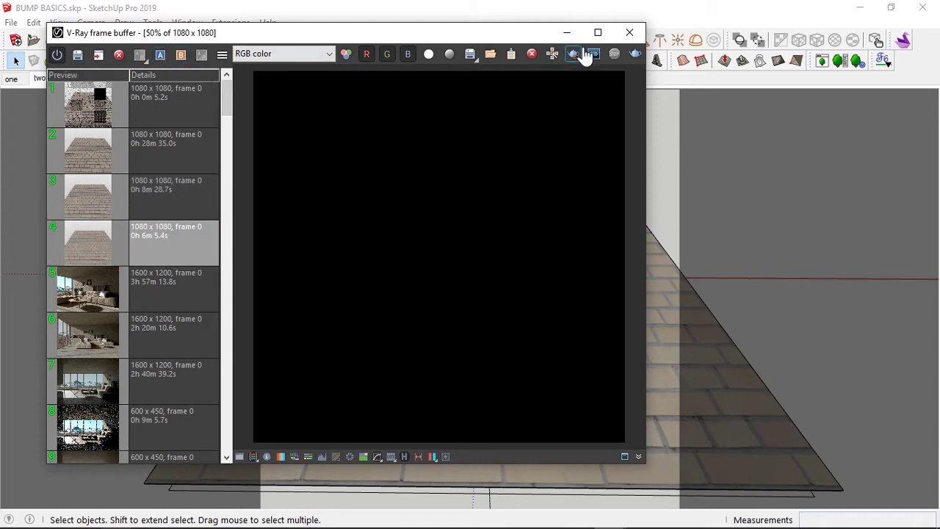
click(567, 32)
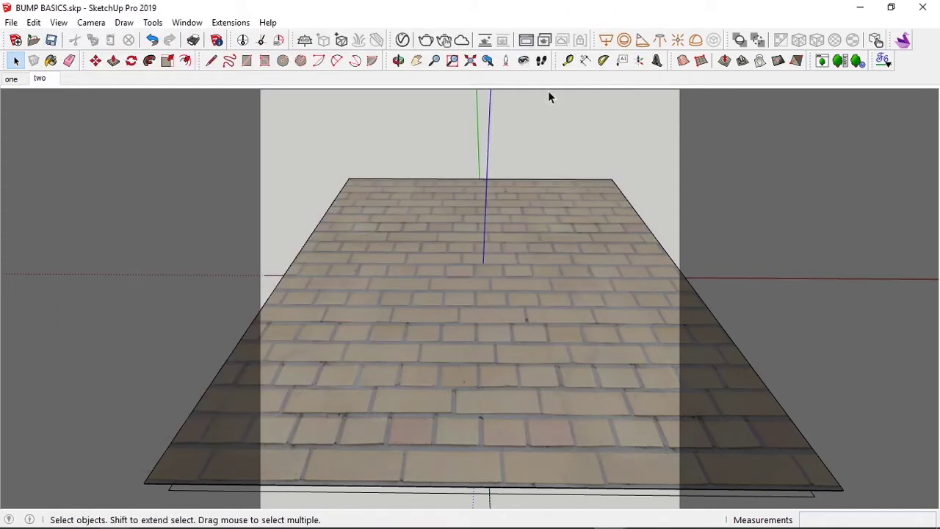
- Open the V-Ray Asset Editor and expand the BRICK material's Displacement rollout
click(403, 39)
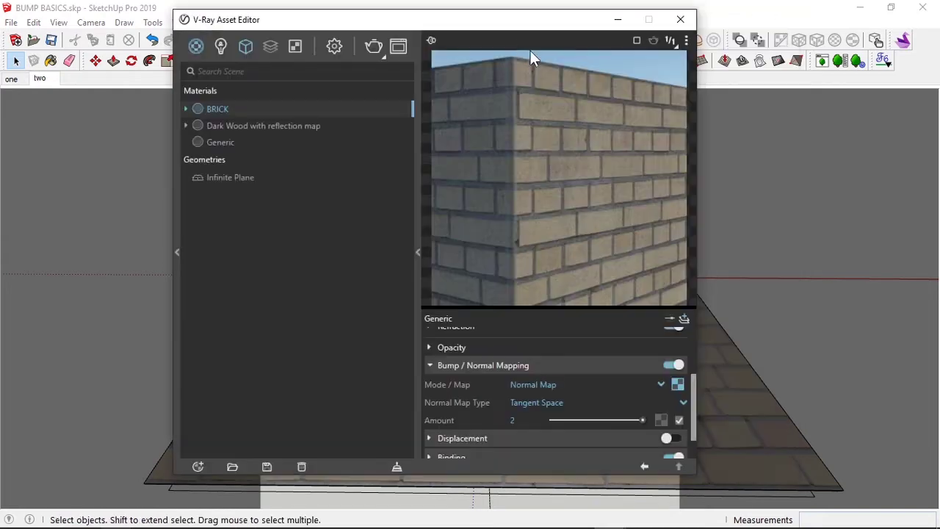
drag(506, 24, 491, 23)
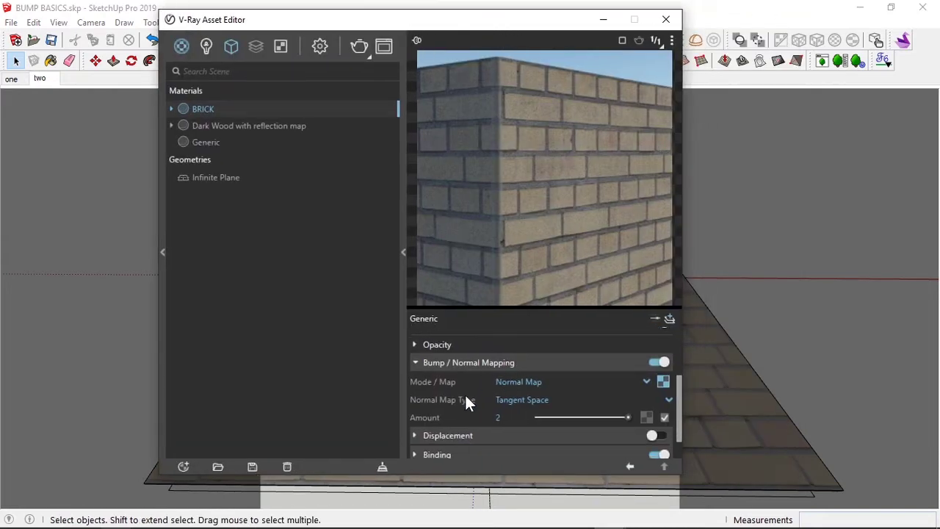
scroll(465, 396, down, 2)
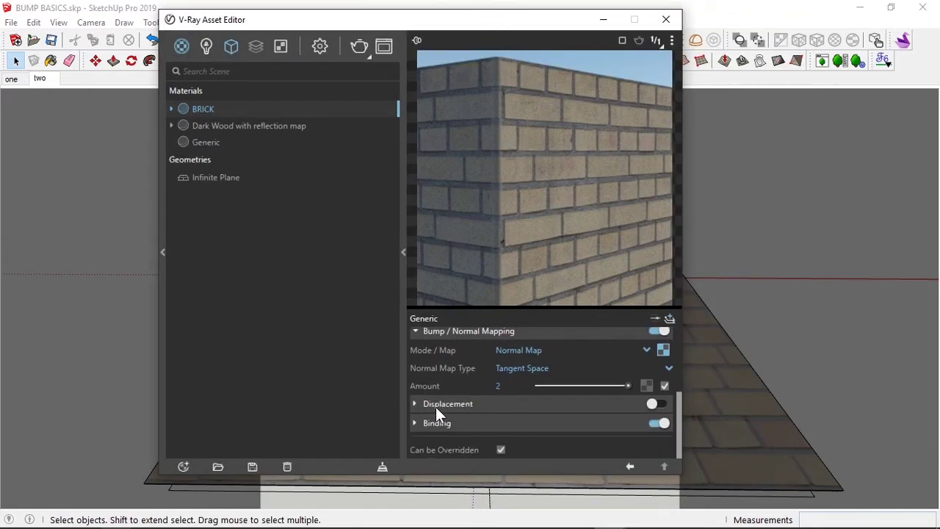
click(436, 405)
scroll(436, 408, up, 2)
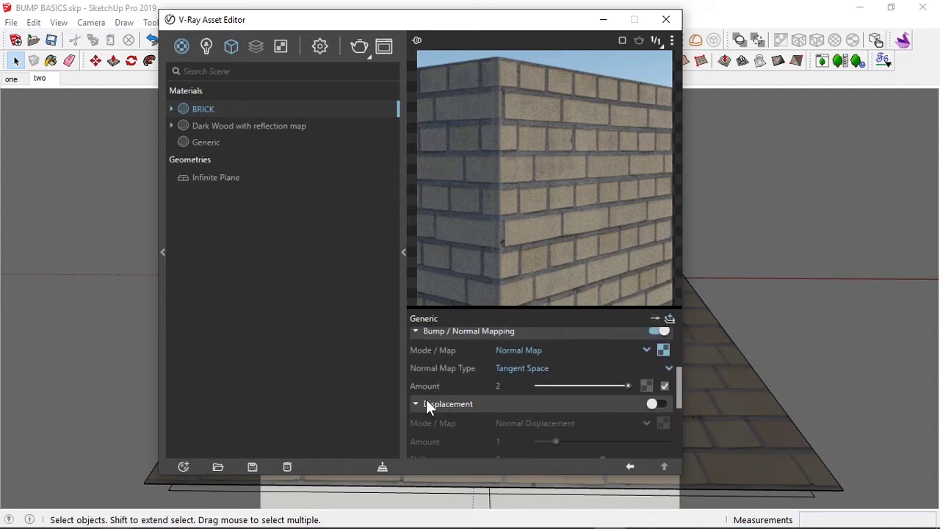
scroll(427, 402, down, 3)
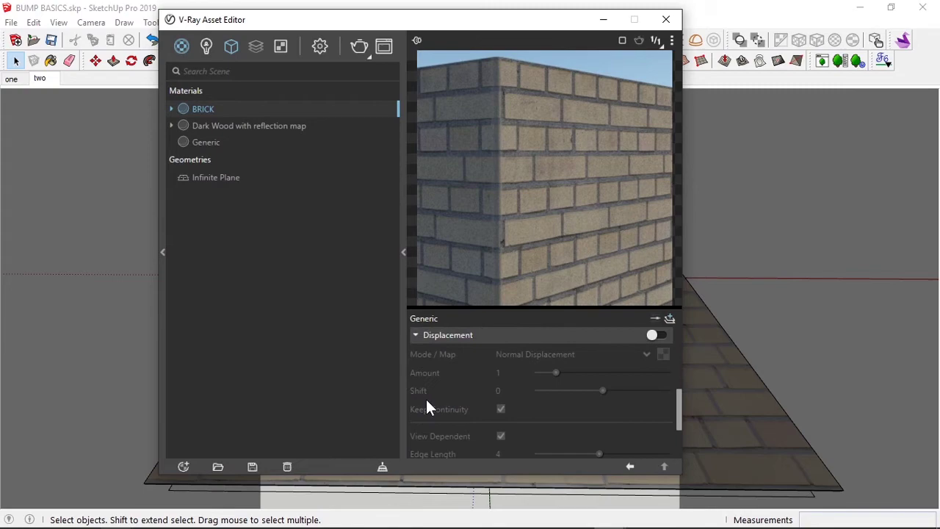
- Open Bricks02_disp.jpg from the BRICK mat folder in Photo Viewer
mouse_move(116, 514)
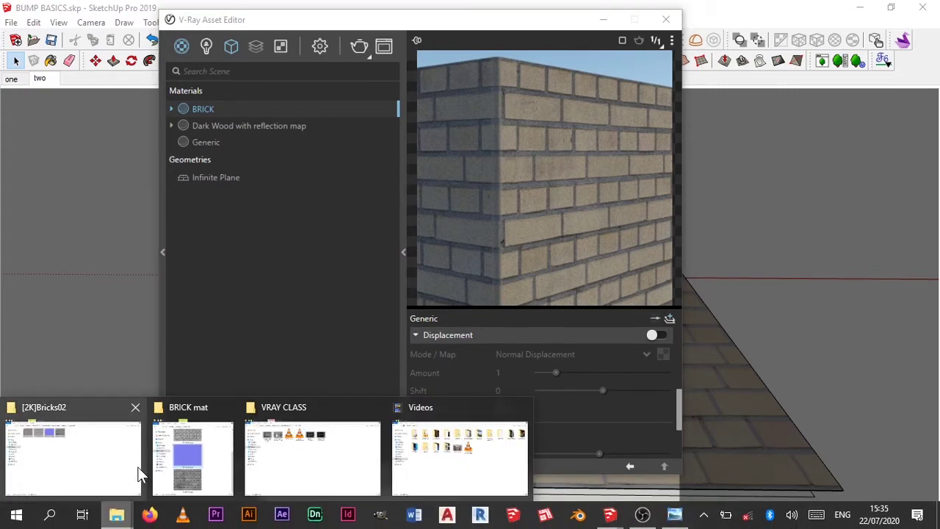
click(199, 456)
scroll(389, 245, up, 2)
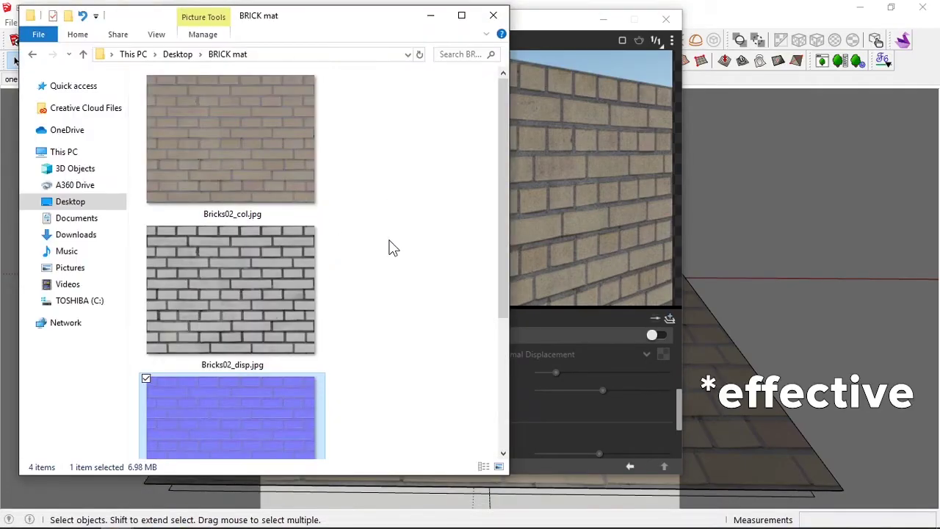
click(391, 247)
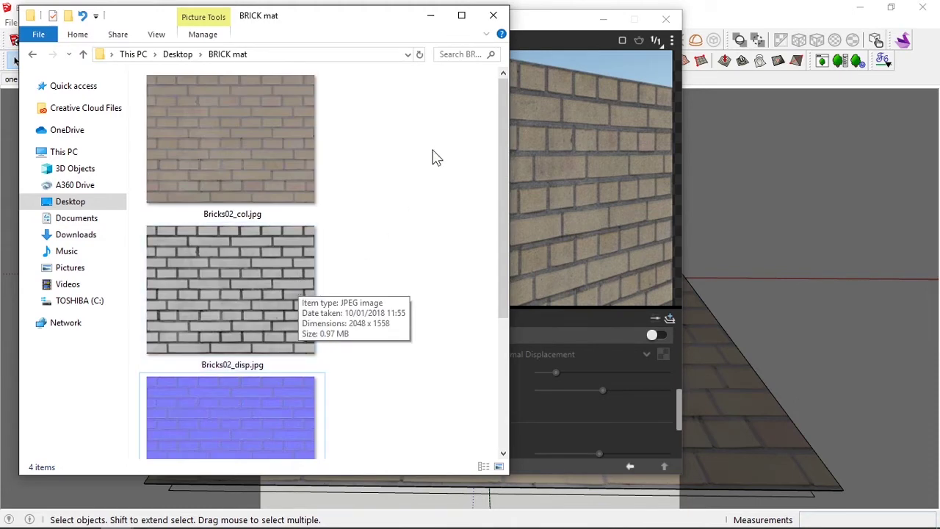
scroll(503, 110, down, 1)
scroll(504, 100, up, 1)
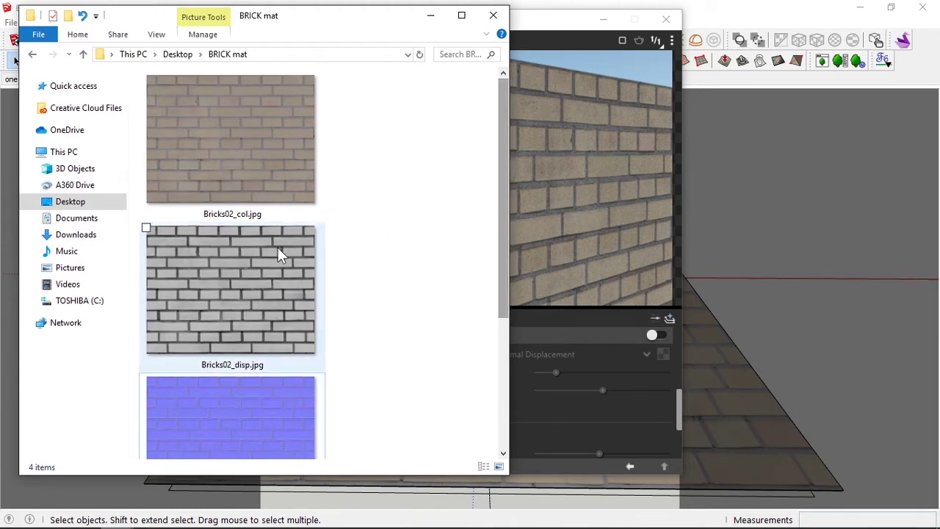
double_click(277, 248)
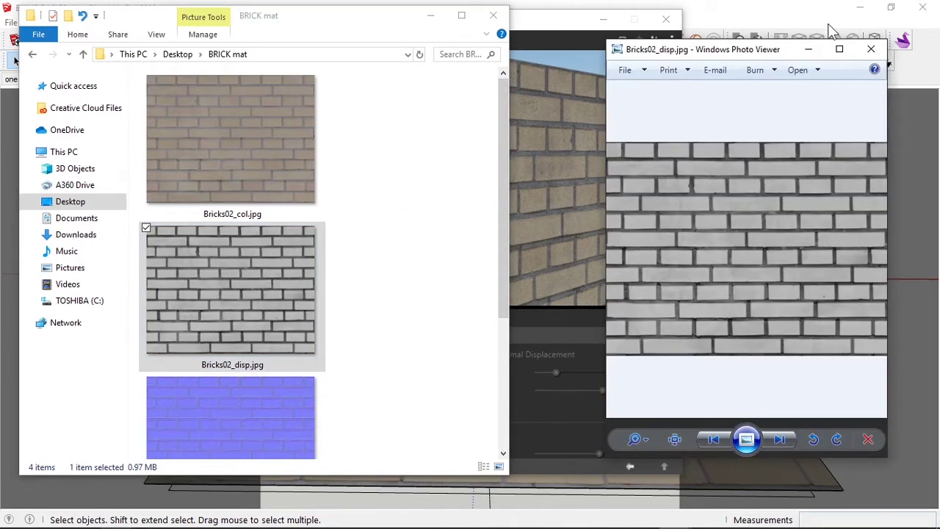
- Maximize Photo Viewer, zoom in and out on Bricks02_disp.jpg, then restore the window
click(840, 49)
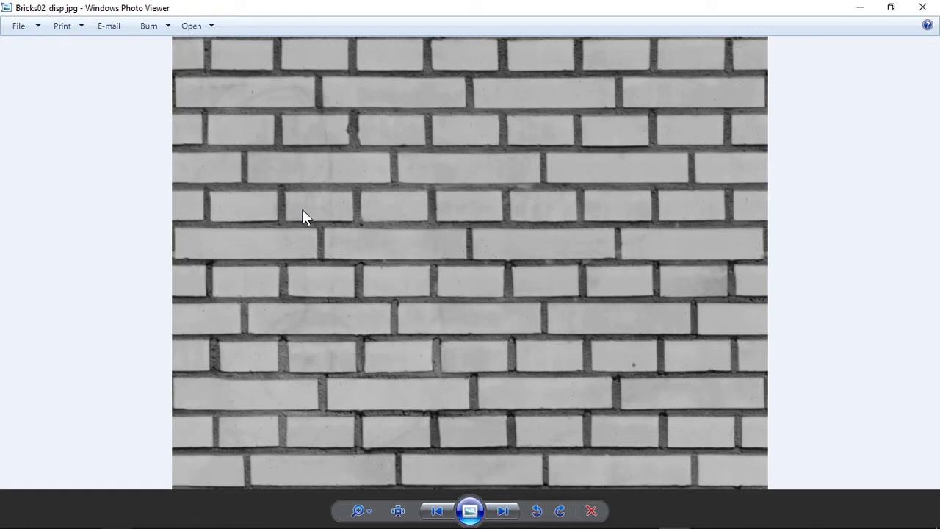
scroll(277, 206, up, 4)
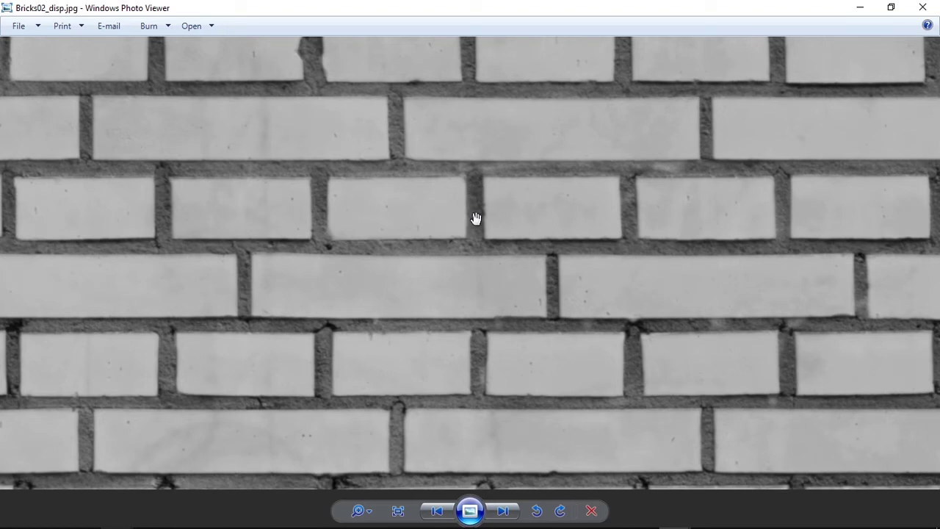
scroll(477, 222, down, 4)
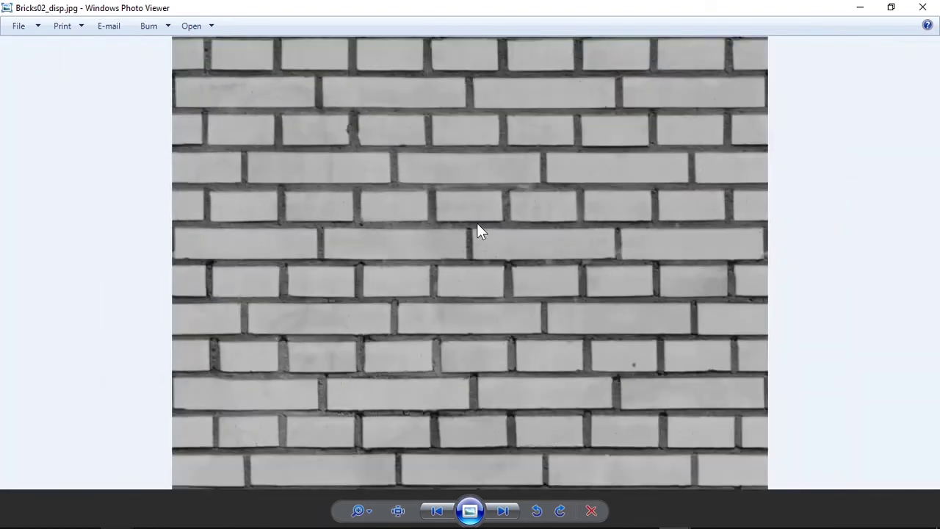
click(891, 7)
- Close Bricks02_disp.jpg and switch on Displacement for the BRICK material
click(872, 51)
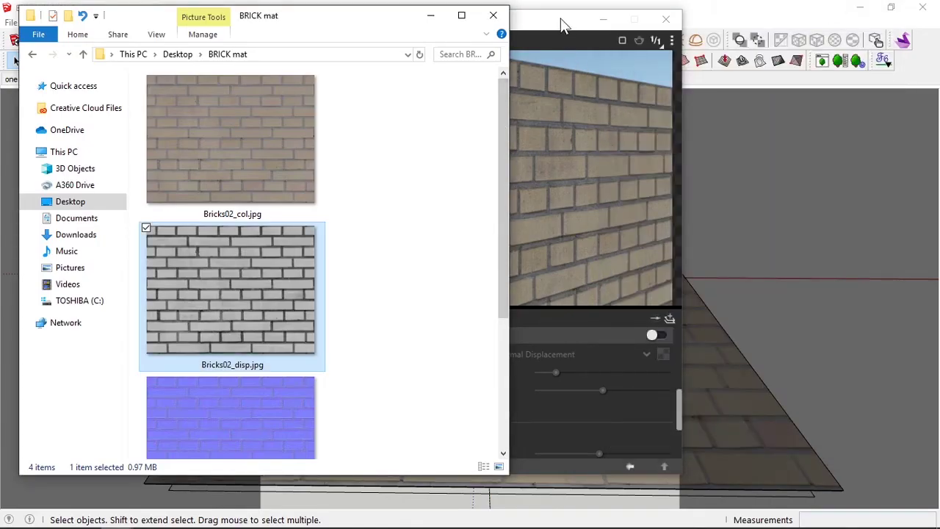
drag(552, 25, 663, 33)
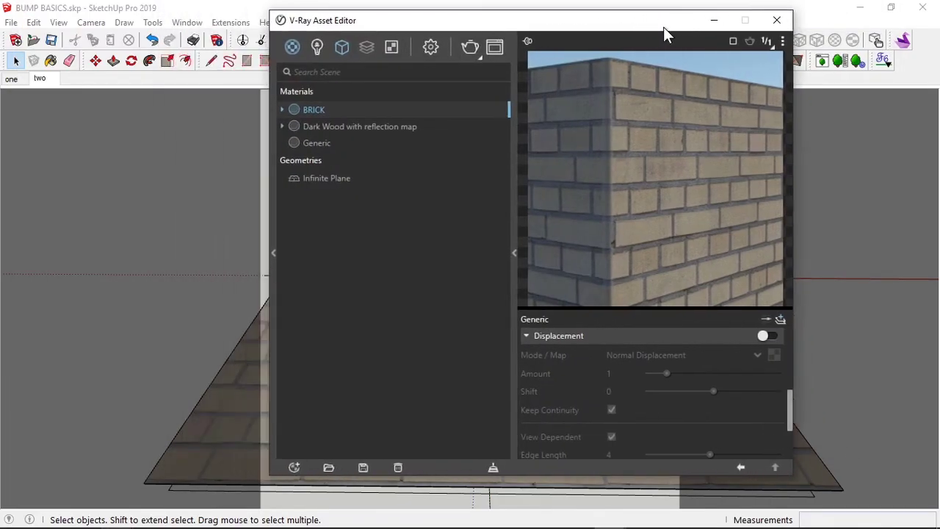
click(764, 336)
mouse_move(540, 357)
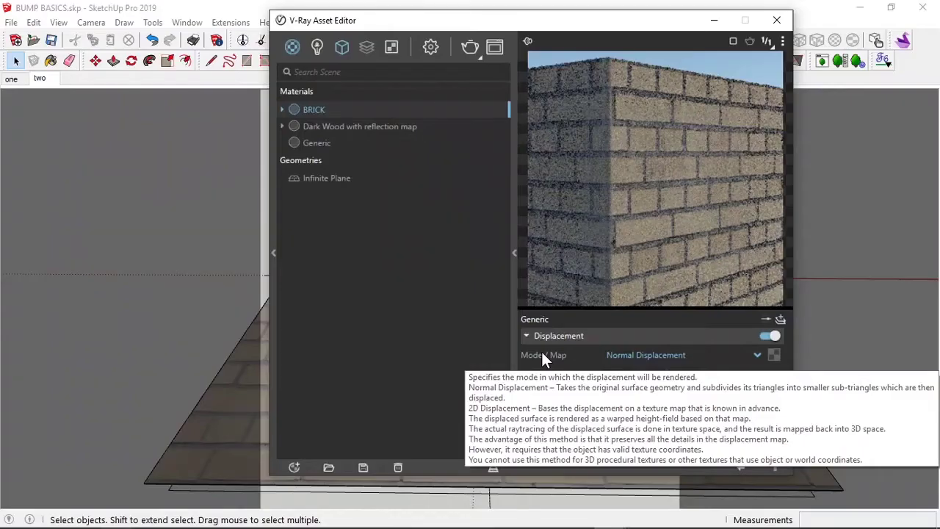
- Set the BRICK displacement mode to 2D Displacement
drag(491, 22, 436, 22)
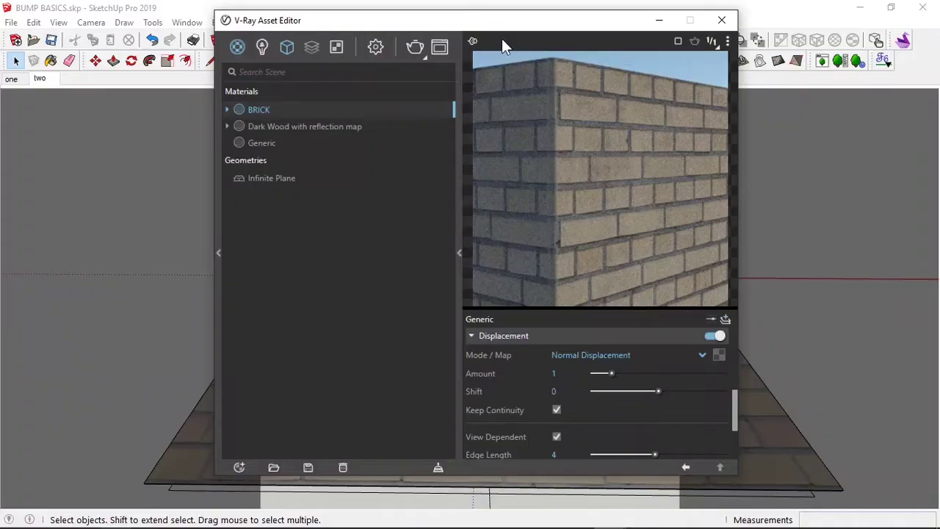
mouse_move(500, 30)
mouse_down()
mouse_move(461, 32)
mouse_move(474, 34)
mouse_up()
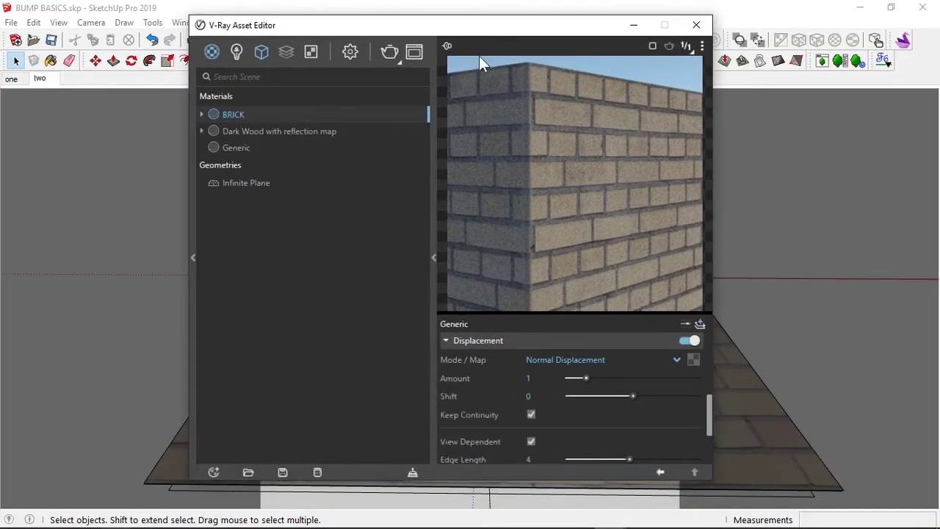
click(558, 360)
click(556, 359)
drag(494, 30, 484, 34)
click(528, 360)
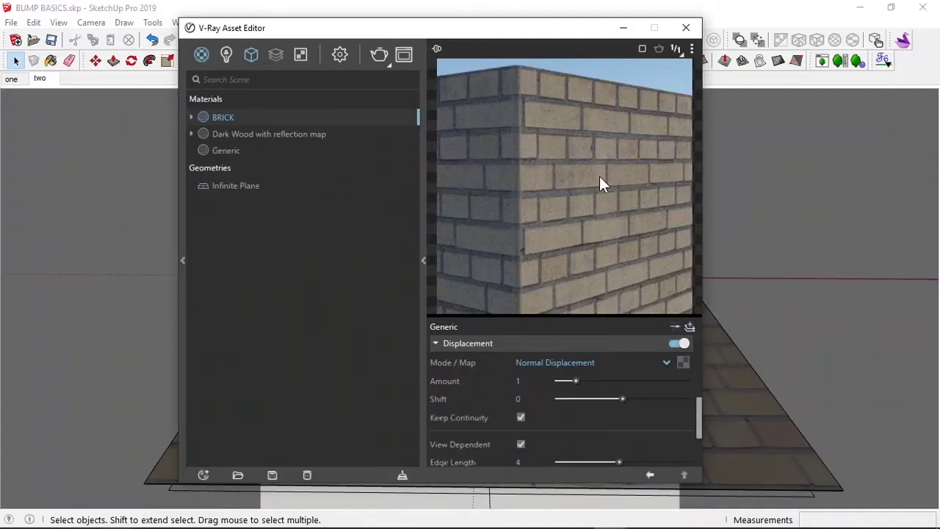
click(555, 364)
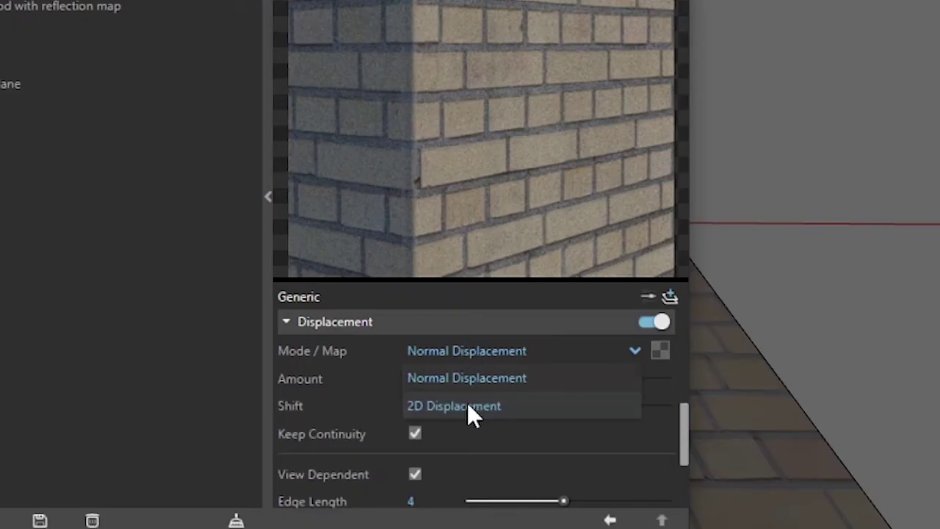
click(556, 401)
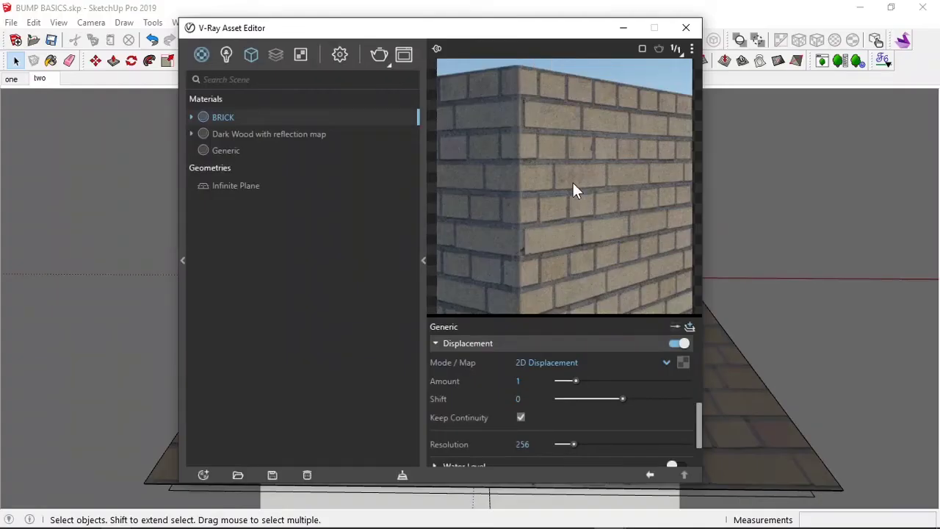
- Drag Bricks02_disp.jpg from the BRICK mat folder onto the BRICK Displacement map slot
mouse_move(116, 515)
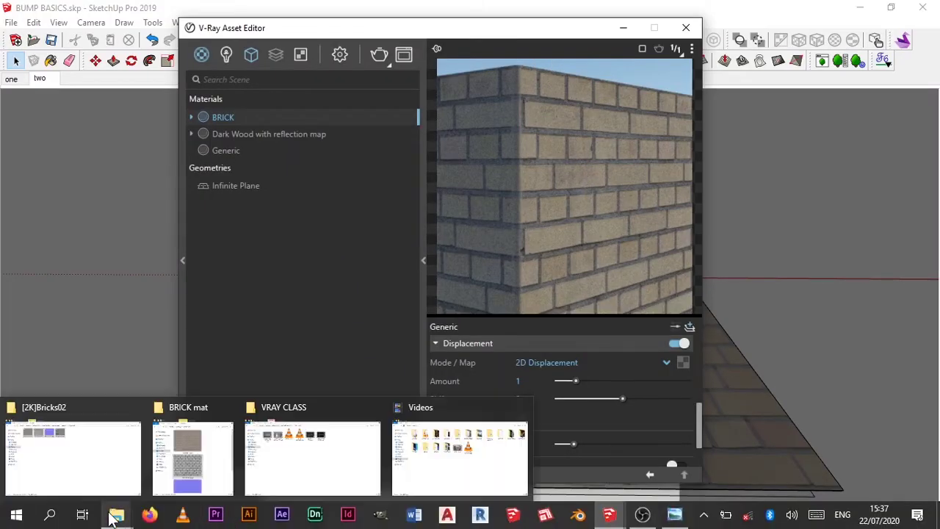
click(175, 435)
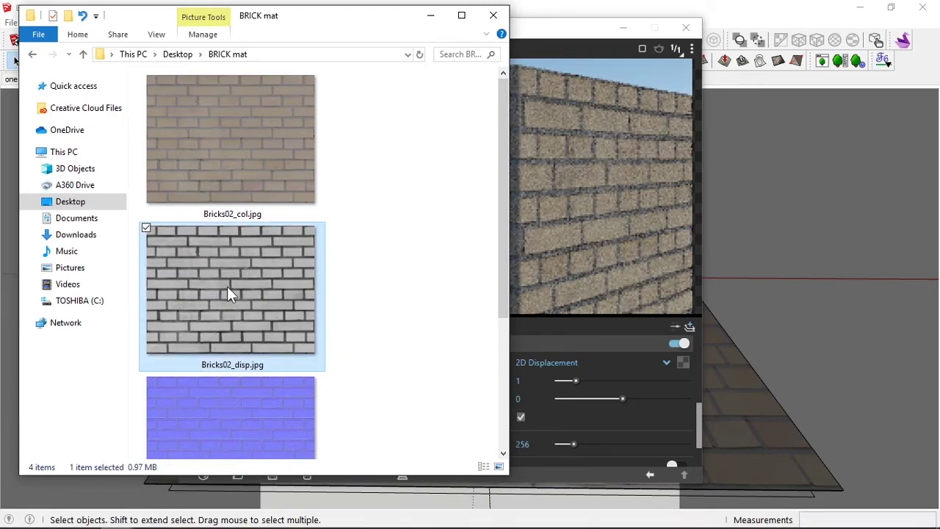
drag(230, 293, 683, 362)
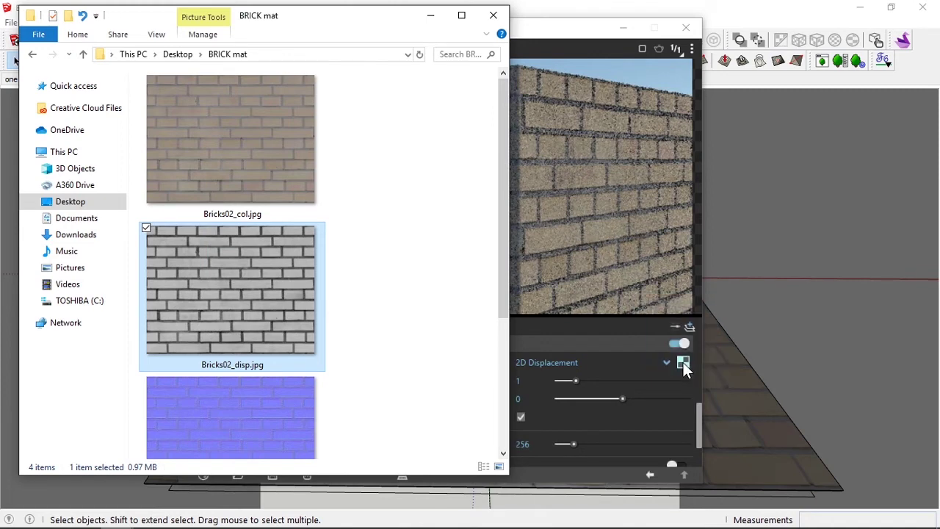
click(576, 99)
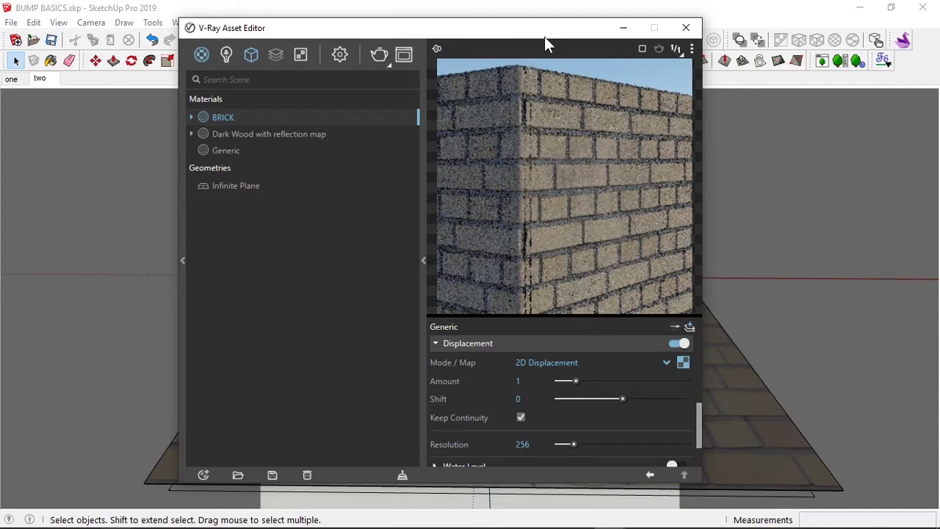
- Toggle the Keep Continuity option in the BRICK displacement settings
drag(545, 36, 556, 38)
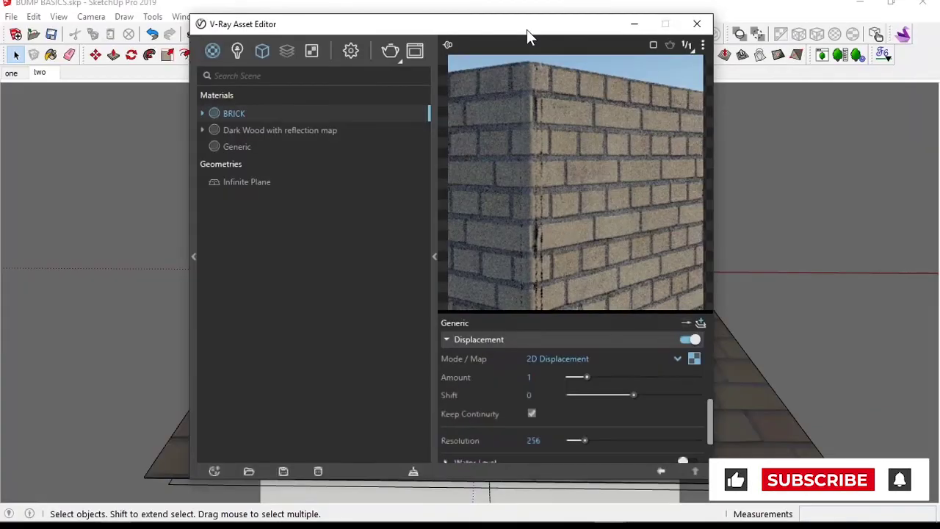
mouse_move(527, 30)
mouse_down()
mouse_move(543, 31)
mouse_move(551, 55)
mouse_move(540, 35)
mouse_up()
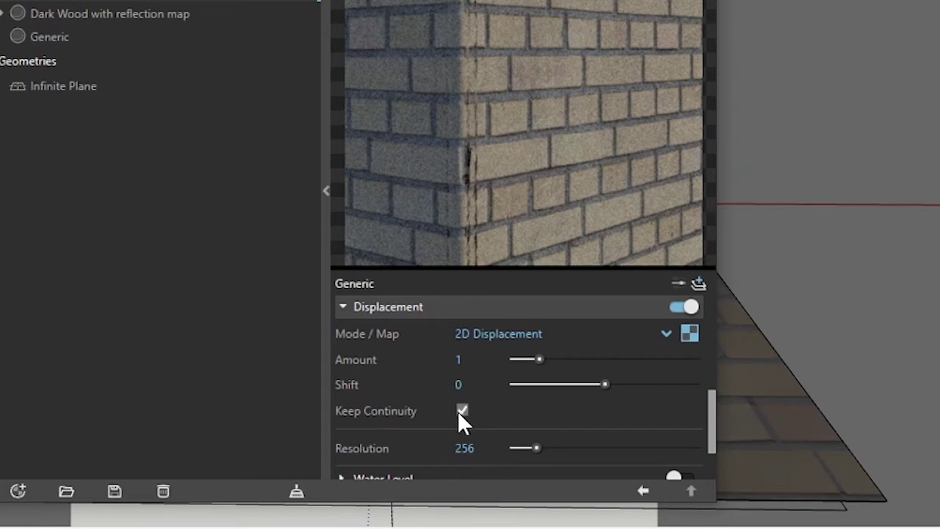
click(462, 411)
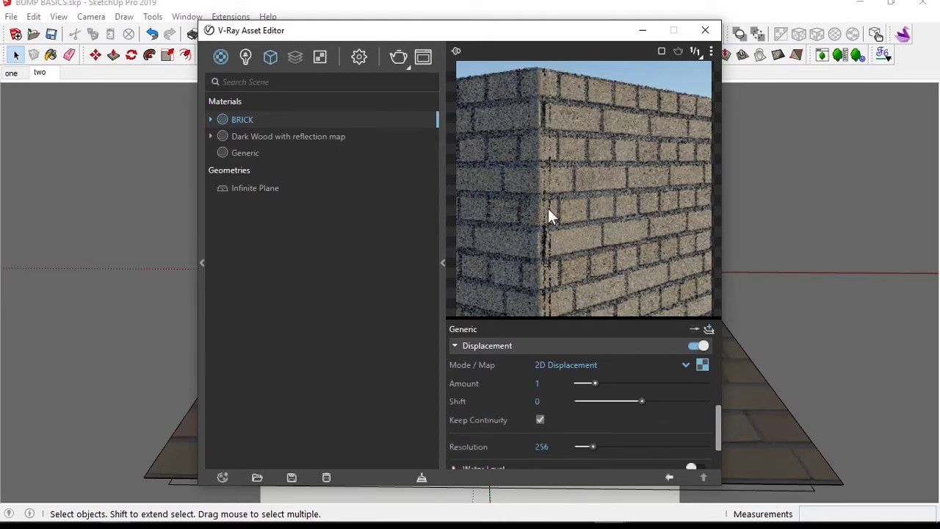
mouse_move(547, 37)
mouse_down()
mouse_move(521, 36)
mouse_move(555, 45)
mouse_up()
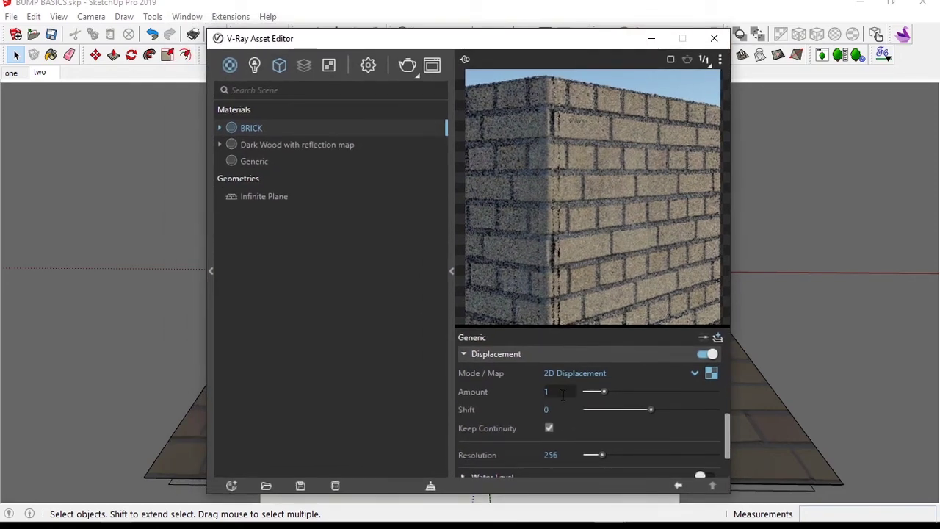
- Change the BRICK displacement Amount from 1 to 2
click(563, 393)
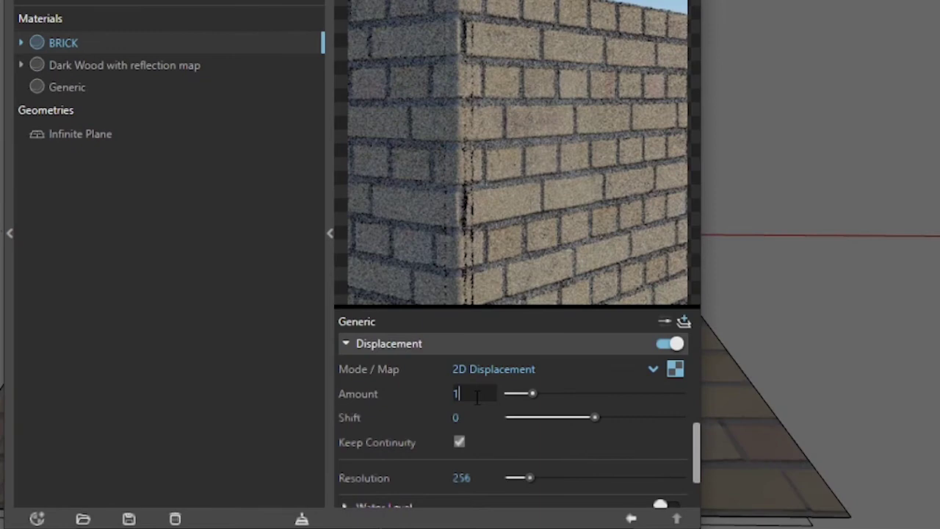
key(ctrl+a)
text(2)
key(Return)
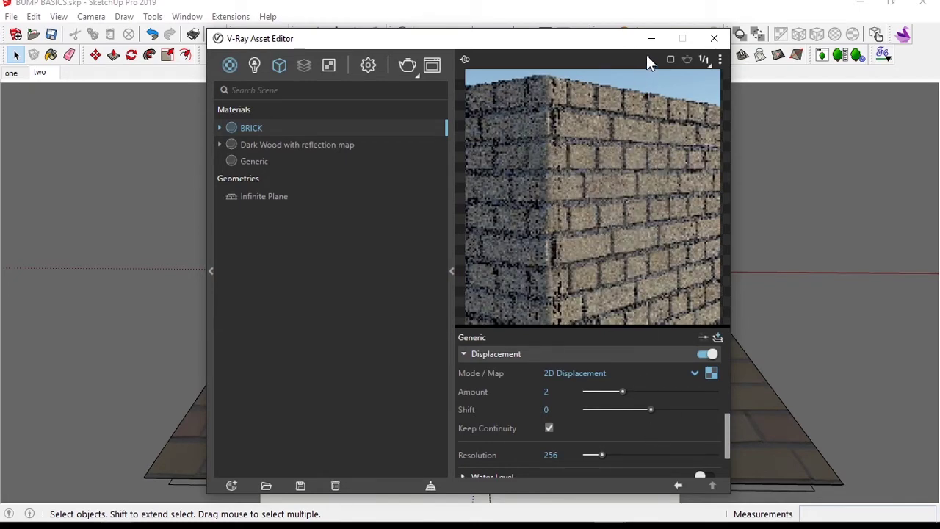
- Start a V-Ray render, collapse the render history and minimize the Asset Editor
click(407, 66)
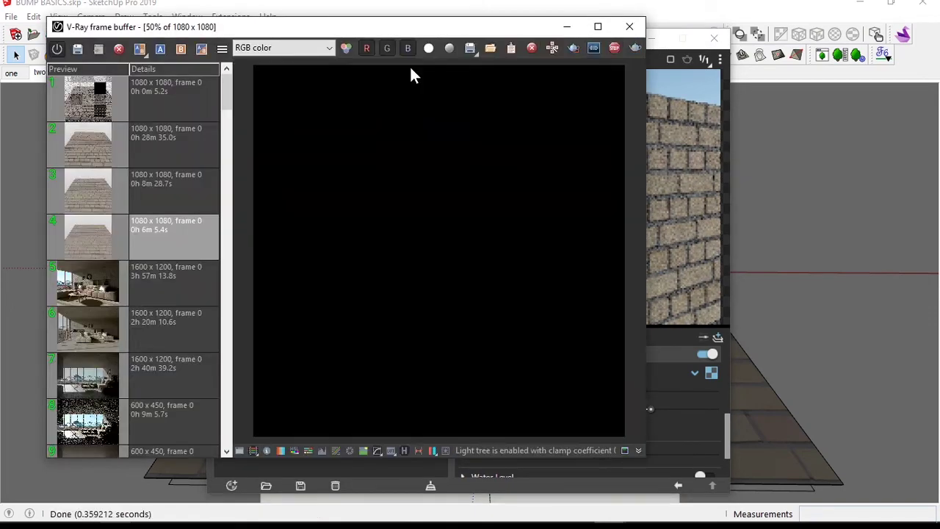
click(405, 451)
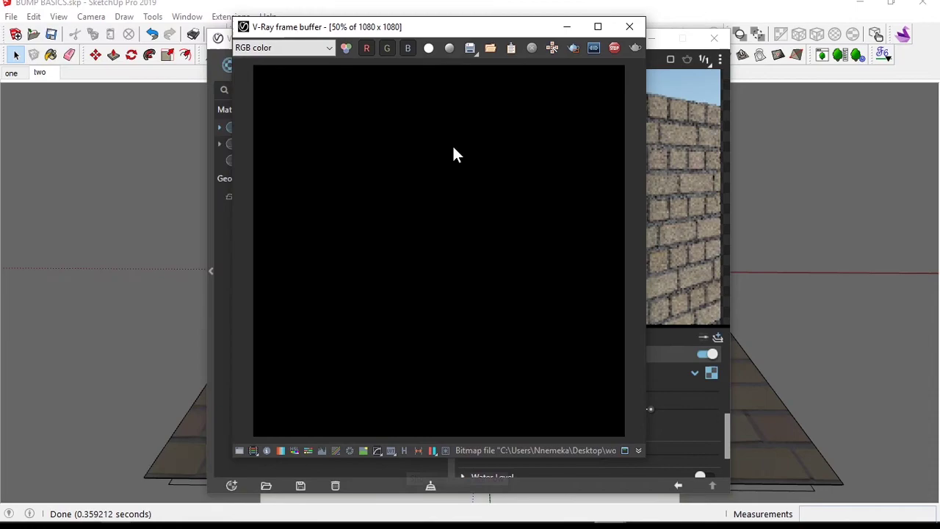
click(668, 44)
click(650, 37)
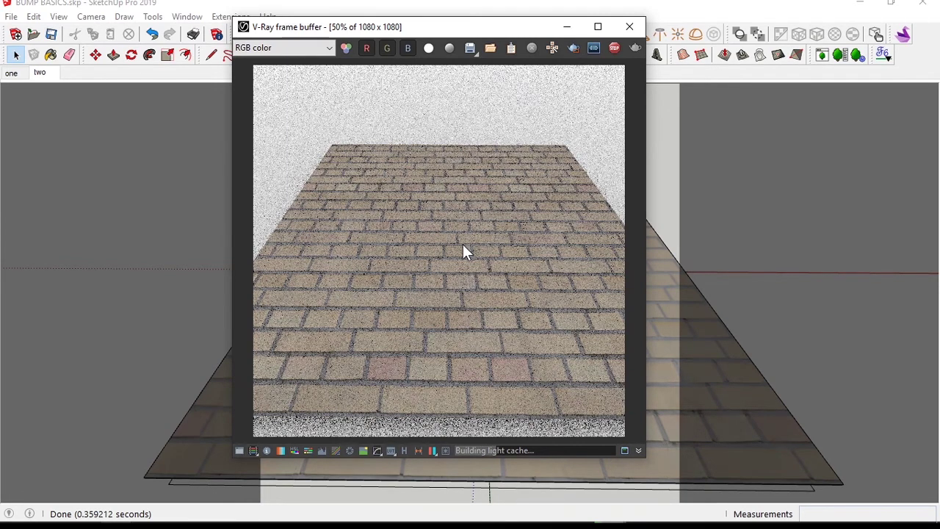
- Stop the render, clear the image and minimize the V-Ray frame buffer
click(616, 51)
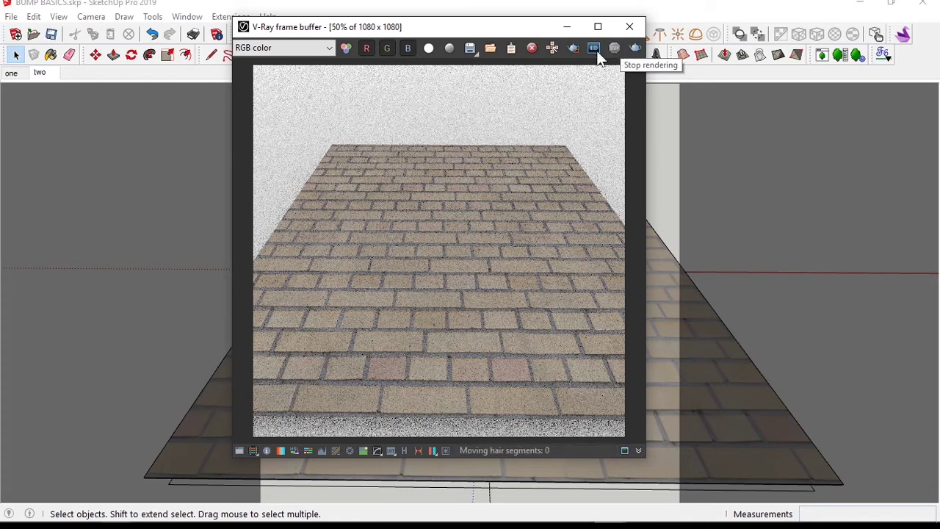
click(533, 47)
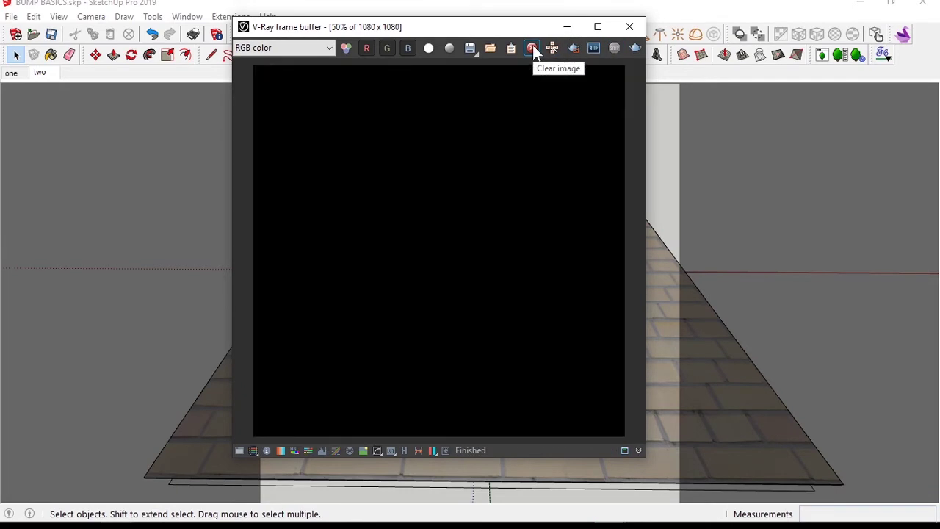
click(566, 28)
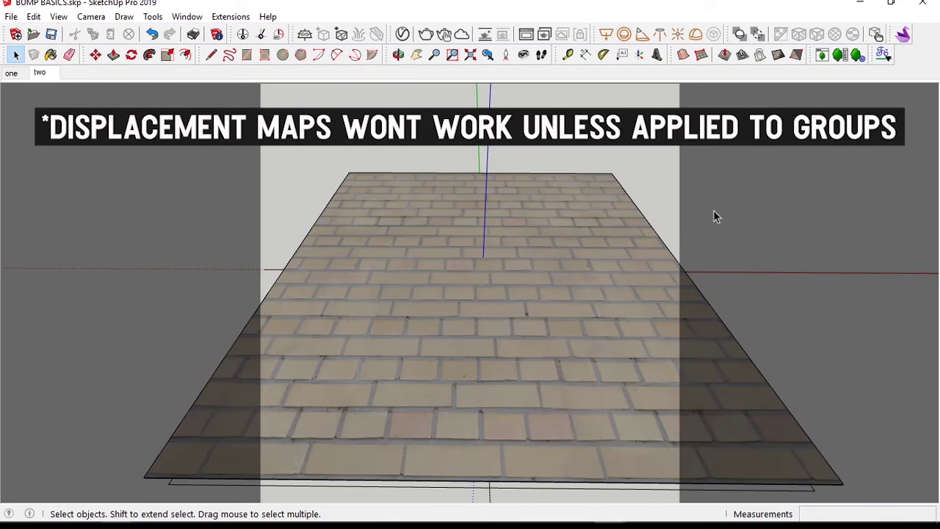
- Select the whole brick plane with its edges and make it a group
click(470, 257)
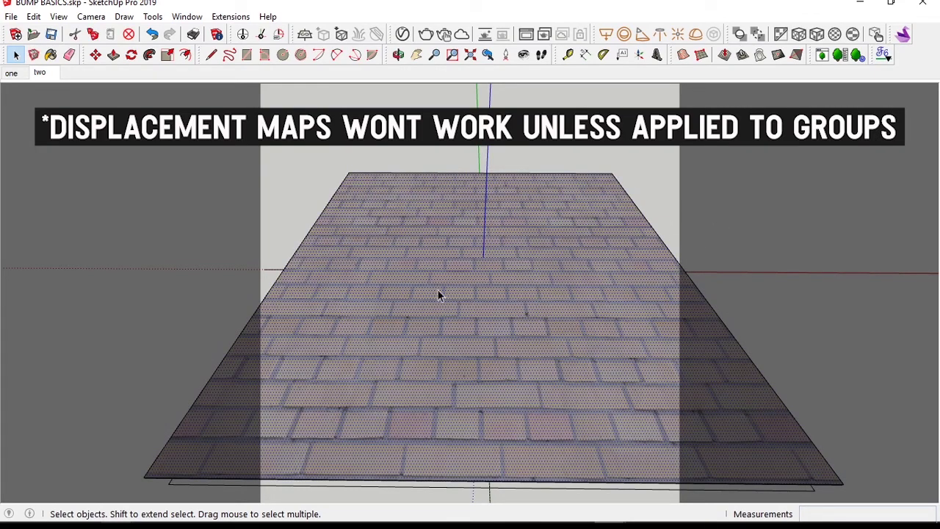
click(740, 224)
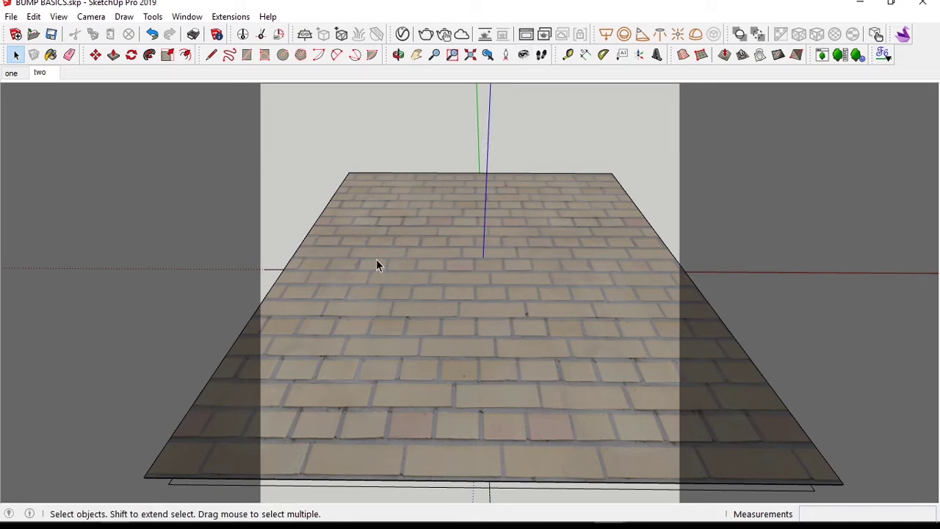
triple_click(425, 270)
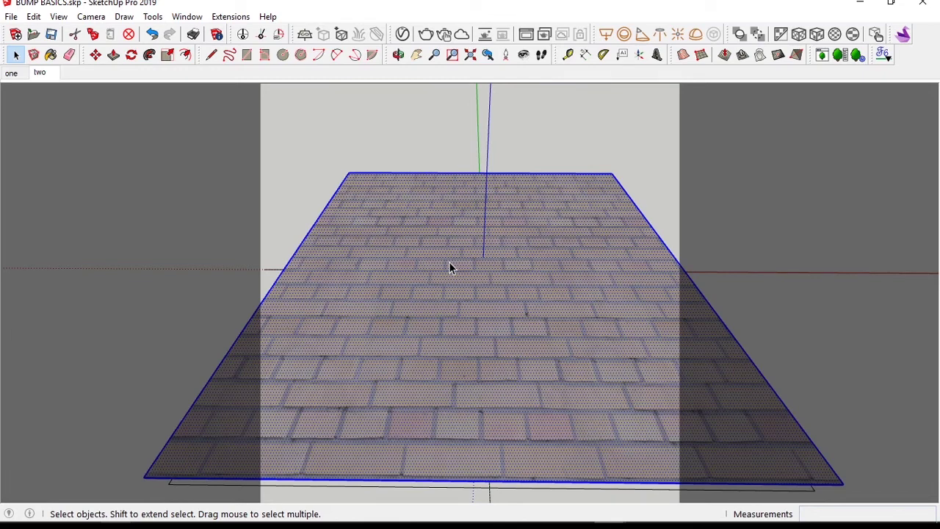
right_click(456, 266)
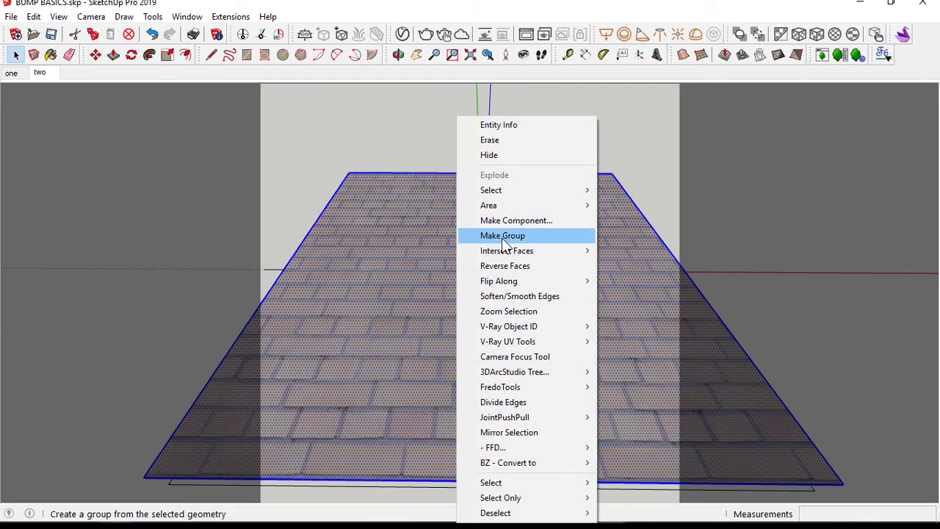
click(502, 237)
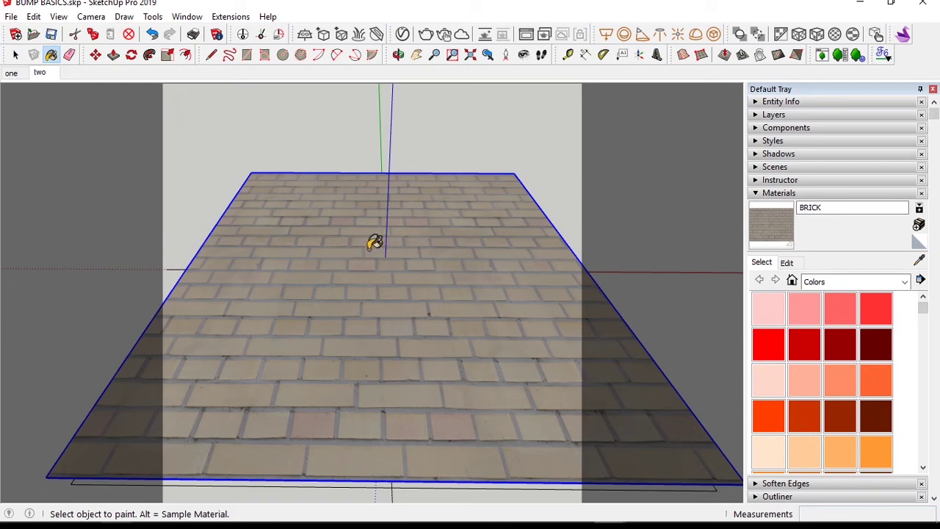
- Close the Default Tray to widen the viewport and clear the selection
click(777, 192)
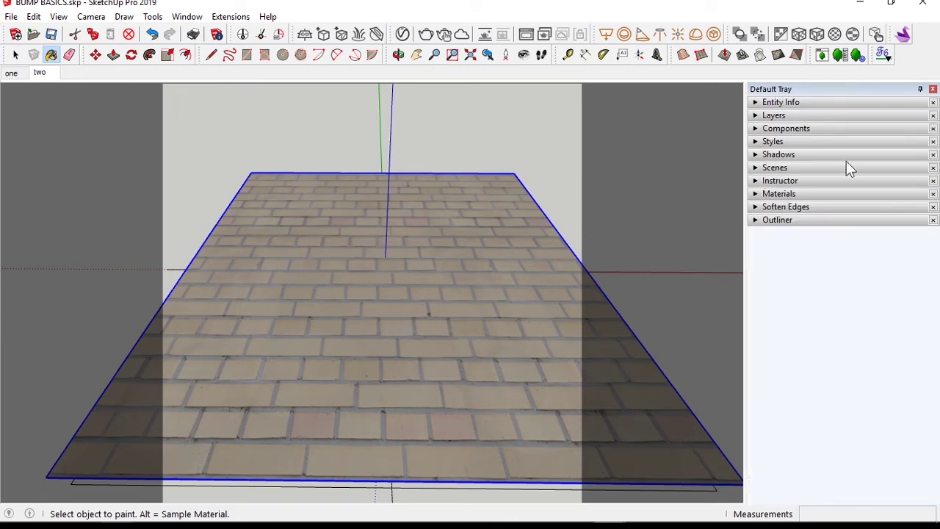
click(933, 90)
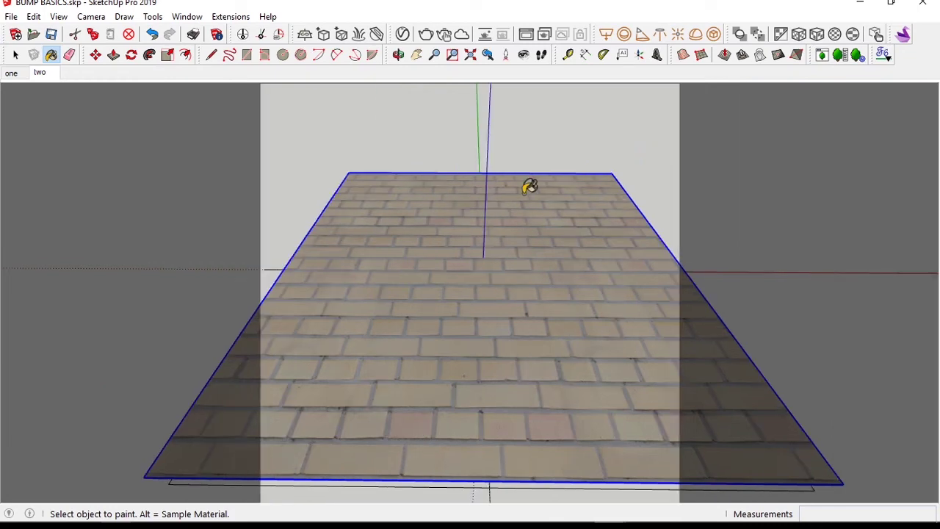
key(space)
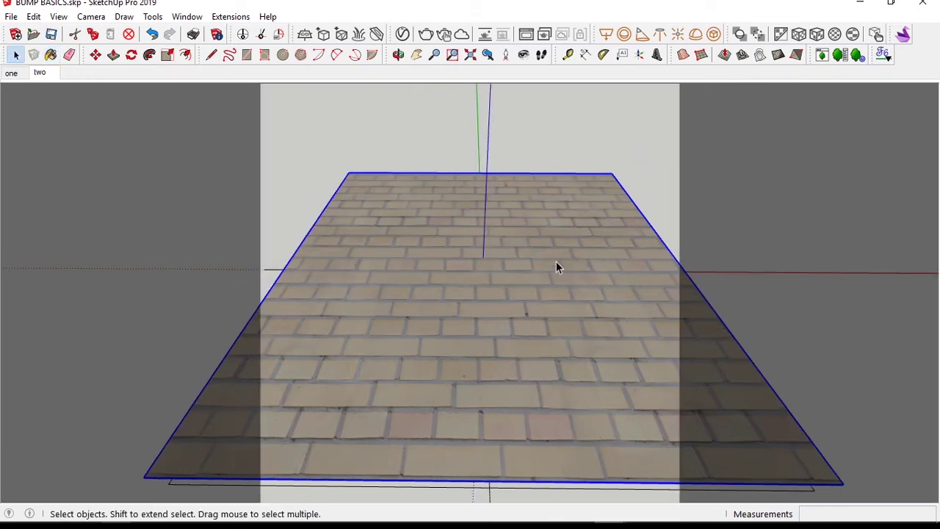
key(ctrl+t)
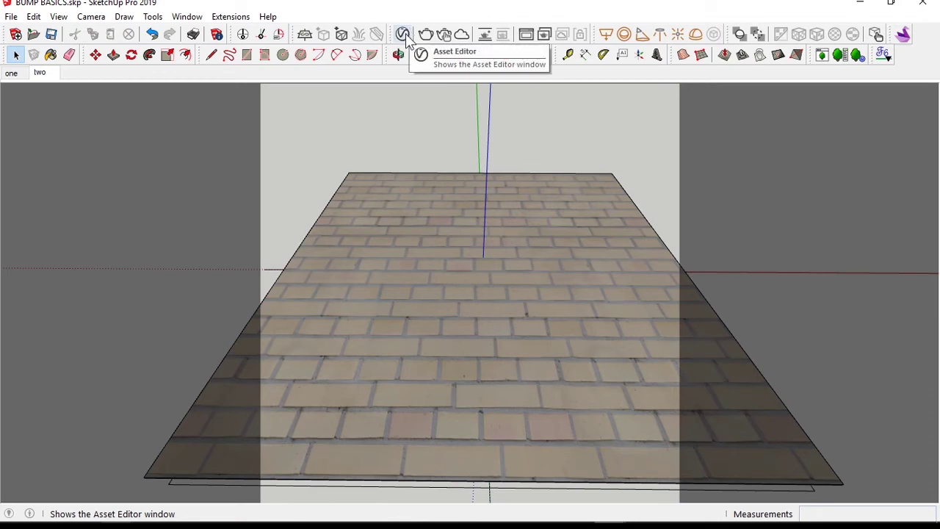
- Render the grouped brick plane with V-Ray
click(425, 33)
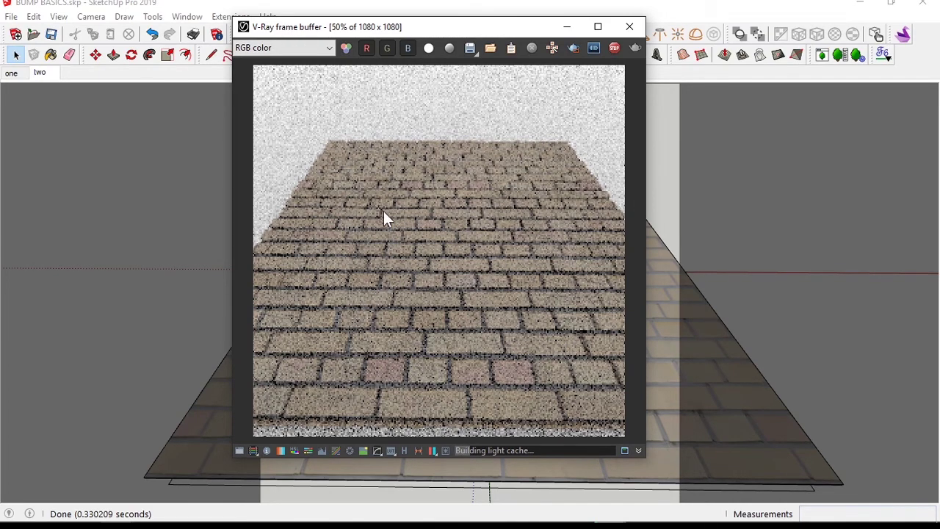
scroll(384, 211, up, 3)
scroll(384, 210, down, 3)
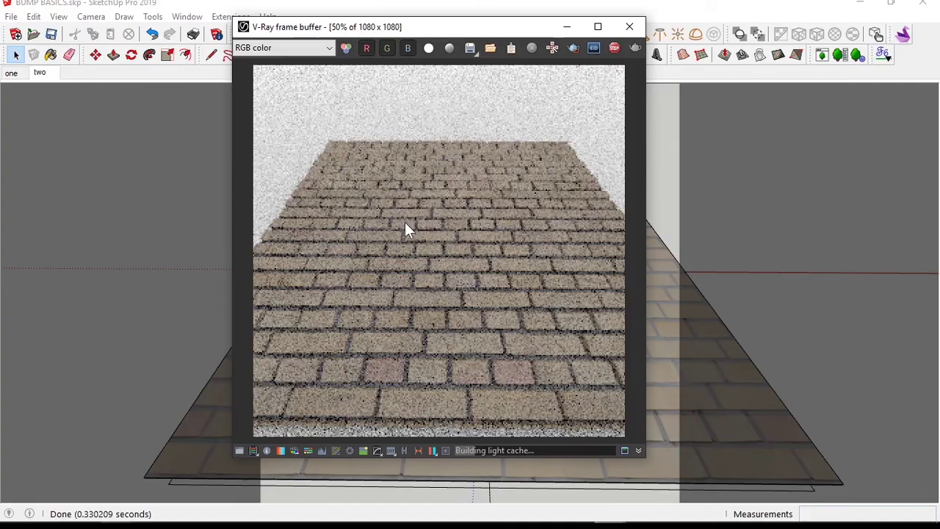
- Maximize the frame buffer and zoom in and out to inspect the 1080 x 1080 render
click(598, 27)
scroll(446, 247, up, 1)
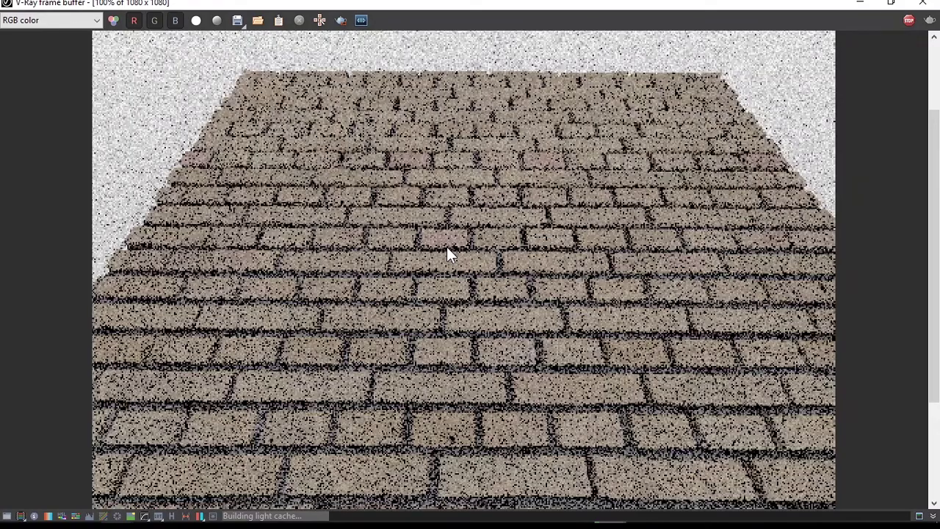
scroll(447, 246, down, 1)
scroll(385, 196, up, 1)
scroll(385, 197, down, 1)
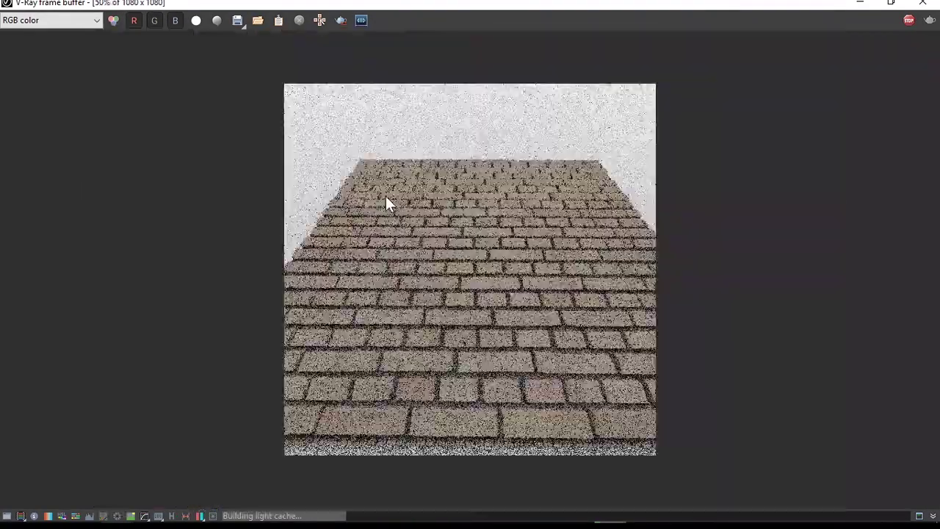
click(891, 4)
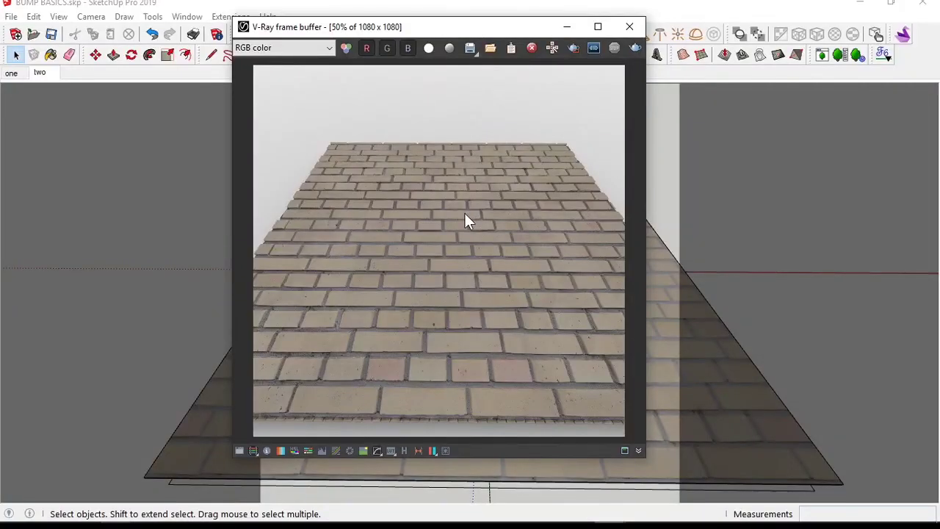
scroll(467, 210, up, 1)
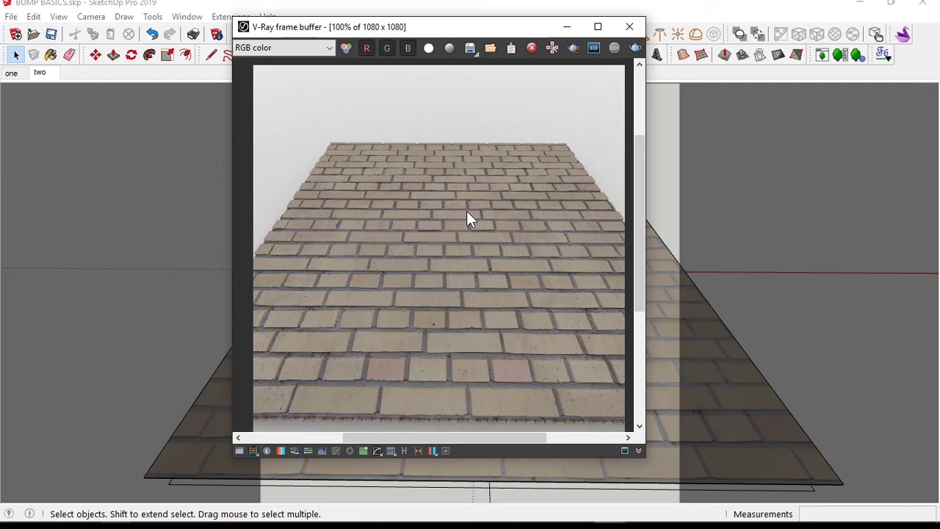
scroll(425, 211, up, 1)
scroll(424, 210, down, 1)
scroll(430, 242, down, 1)
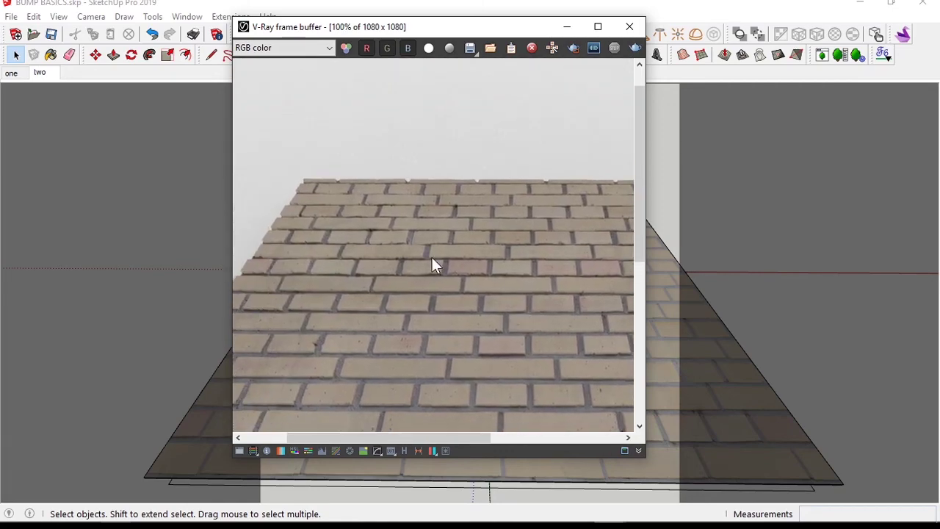
scroll(409, 223, up, 2)
scroll(408, 223, down, 1)
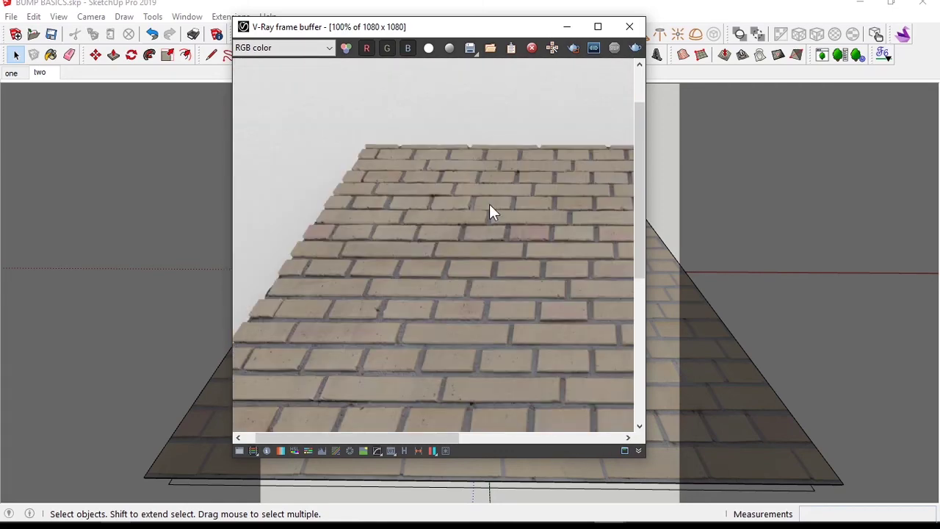
scroll(474, 224, up, 2)
scroll(474, 221, down, 1)
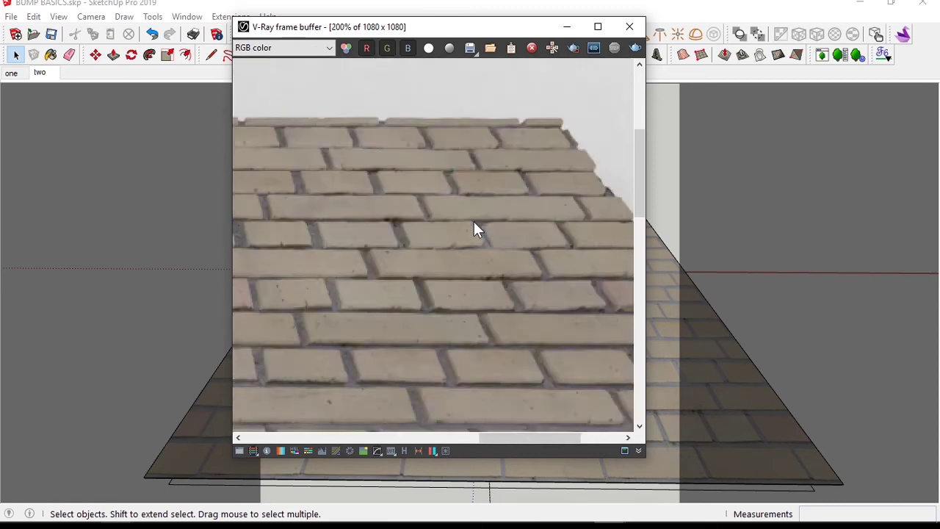
scroll(417, 233, down, 1)
scroll(404, 236, down, 1)
scroll(389, 254, up, 1)
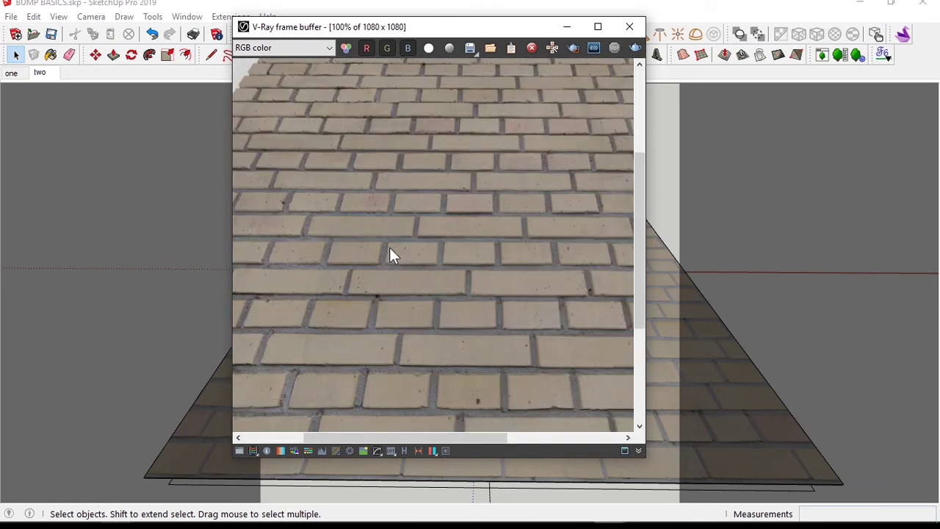
scroll(493, 185, up, 1)
scroll(416, 262, down, 1)
scroll(418, 258, down, 1)
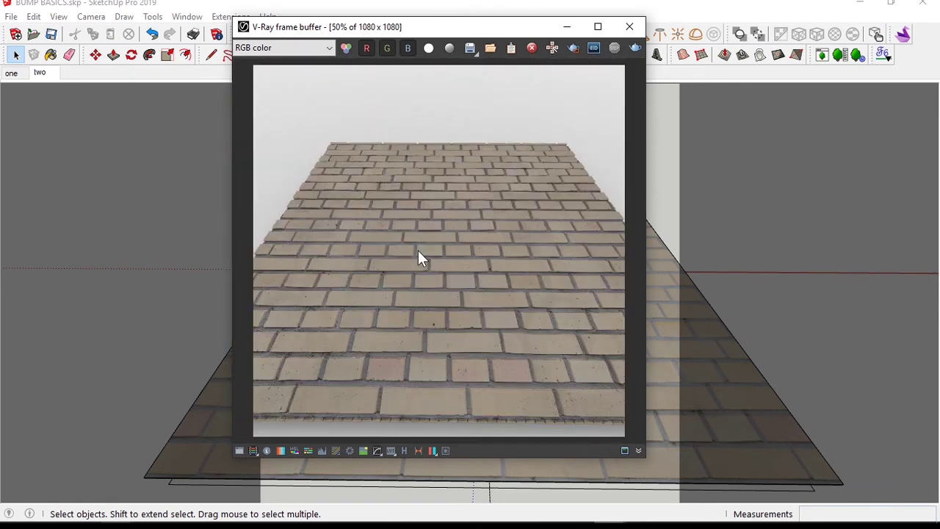
- Set render 4 as comparison A and render 3 as B, then hide the history
click(404, 450)
drag(414, 30, 518, 31)
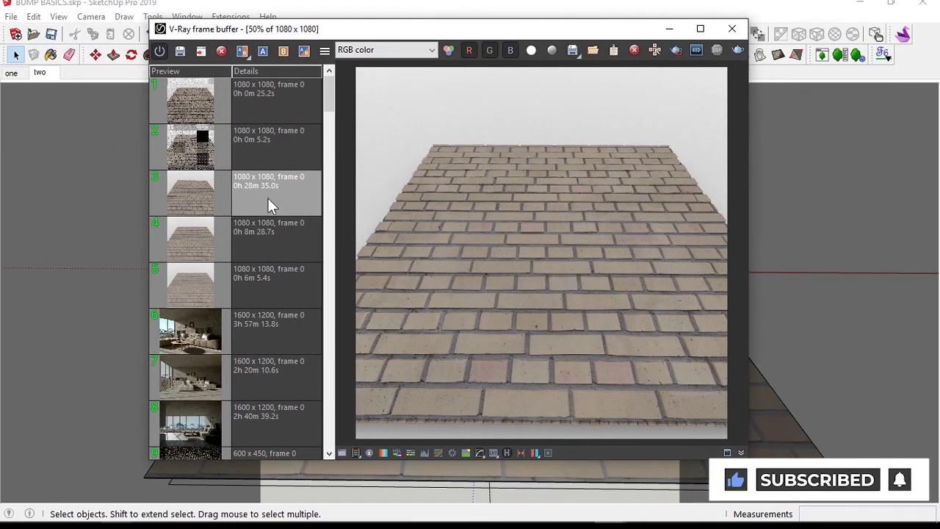
click(268, 237)
click(242, 50)
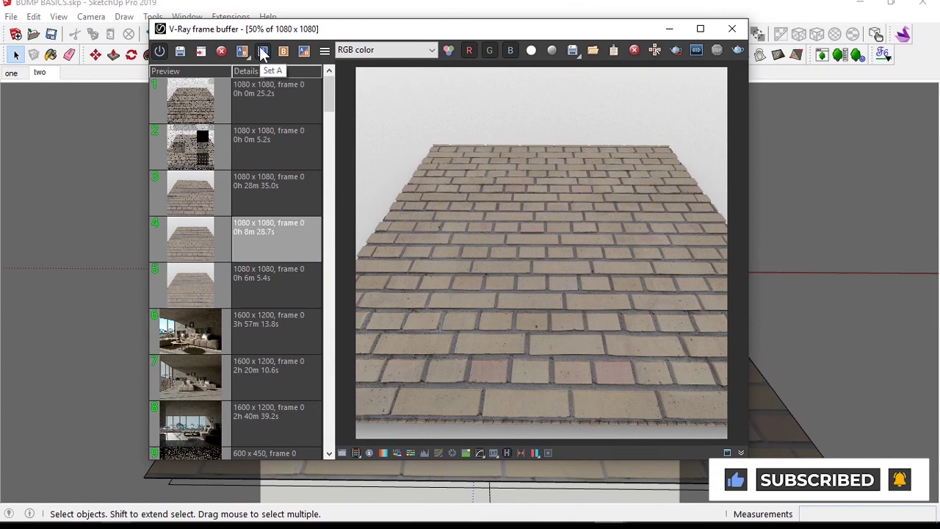
click(285, 184)
click(283, 51)
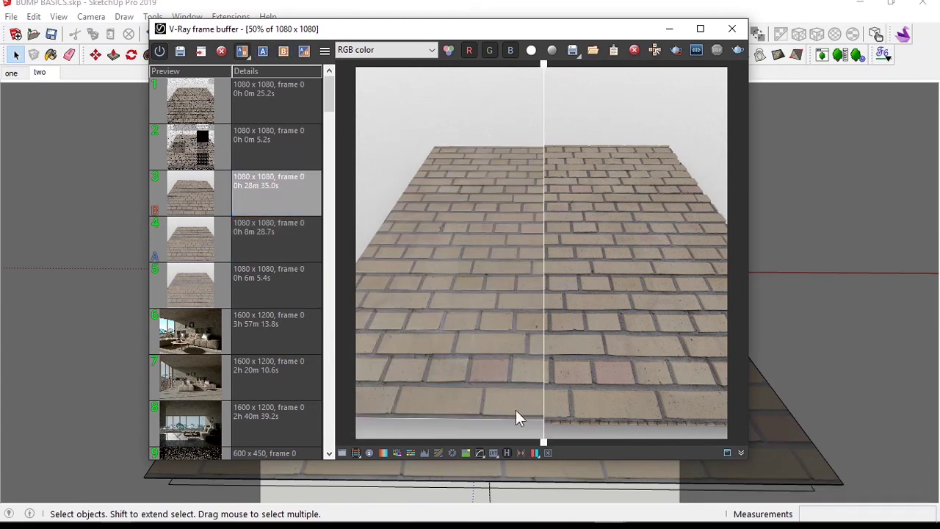
click(508, 453)
- Maximize the frame buffer at 100% and slide the A/B divider right and left
drag(501, 30, 390, 32)
click(590, 31)
double_click(406, 271)
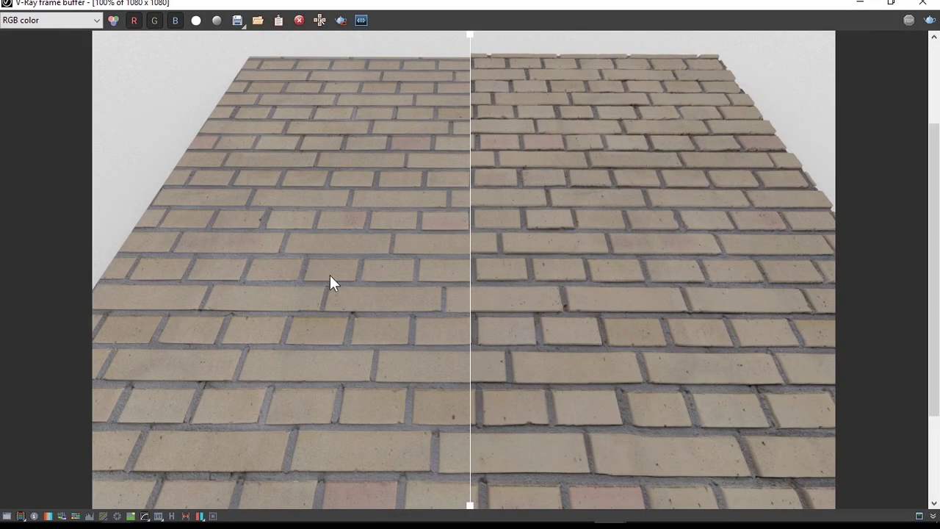
scroll(229, 329, up, 1)
middle_drag(197, 291, 439, 262)
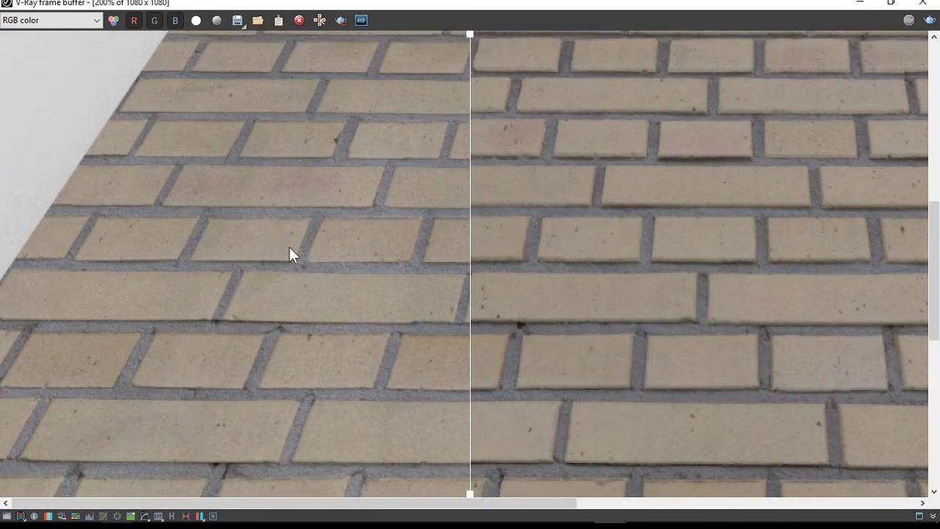
drag(476, 224, 674, 221)
scroll(501, 214, down, 1)
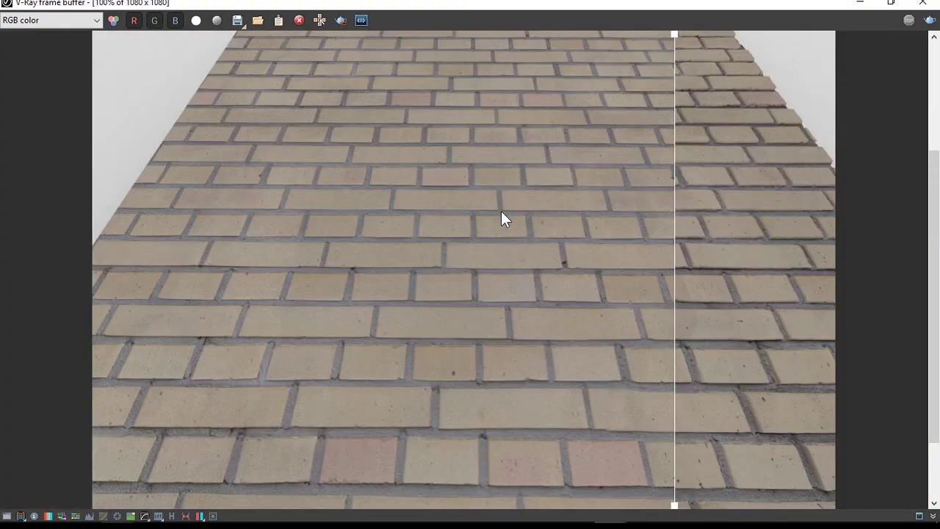
scroll(548, 184, down, 1)
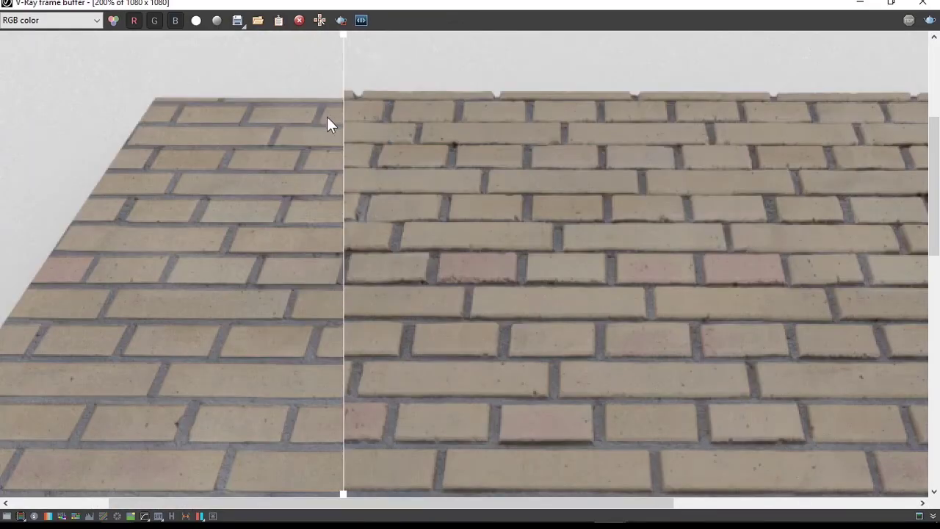
drag(344, 134, 498, 172)
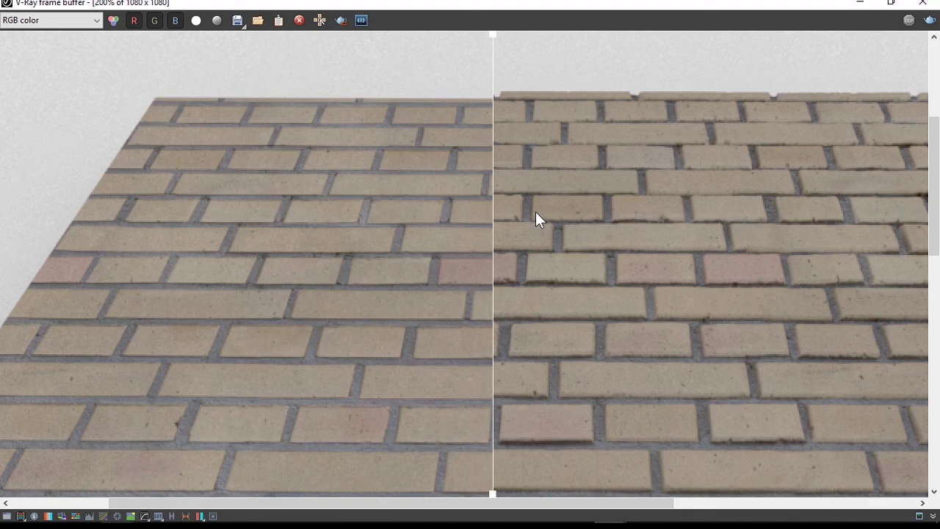
drag(494, 234, 143, 254)
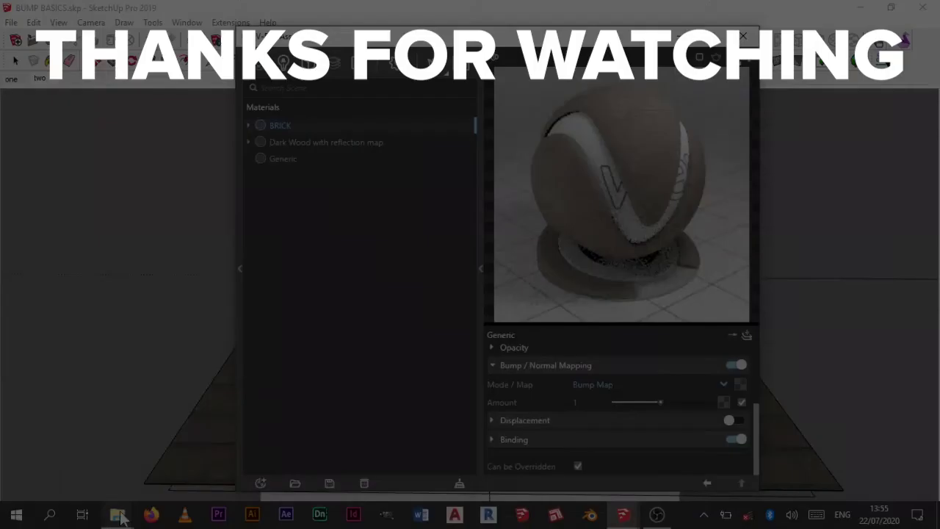
- Preview the Bricks02_nrm.jpg normal map and close the image viewer
scroll(416, 204, up, 2)
scroll(263, 302, down, 2)
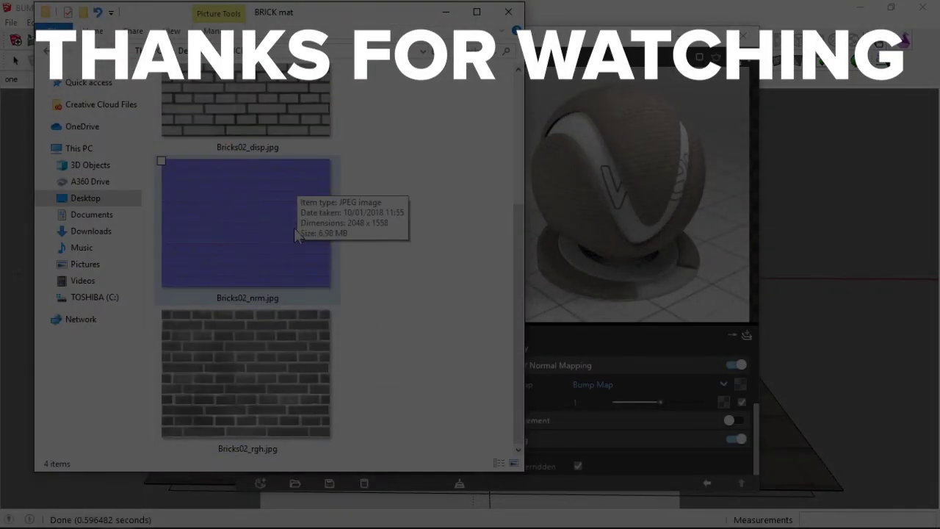
double_click(291, 183)
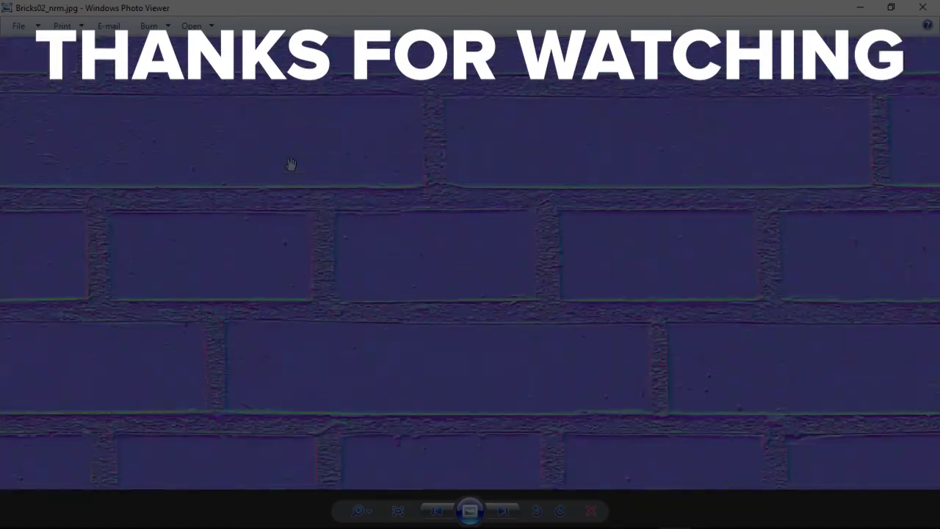
key(alt+F4)
- Load Bricks02_nrm.jpg into the BRICK Bump Map slot with Rendering Space (Linear) colour space
mouse_move(242, 211)
mouse_down()
mouse_move(741, 394)
mouse_move(739, 385)
mouse_up()
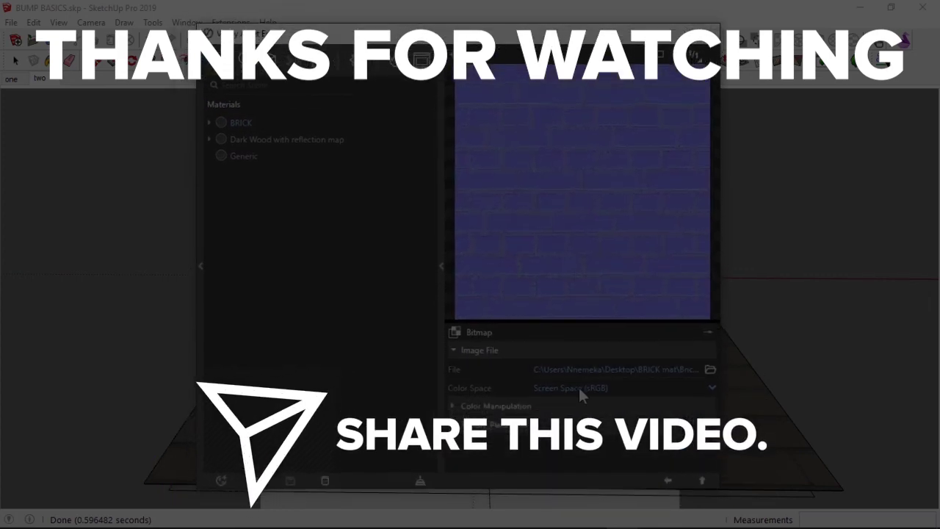
click(624, 450)
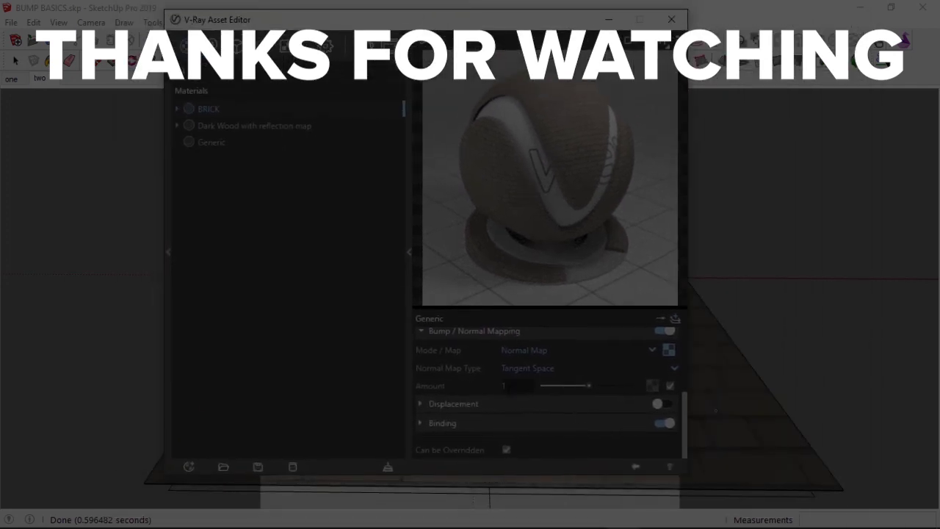
scroll(583, 330, up, 5)
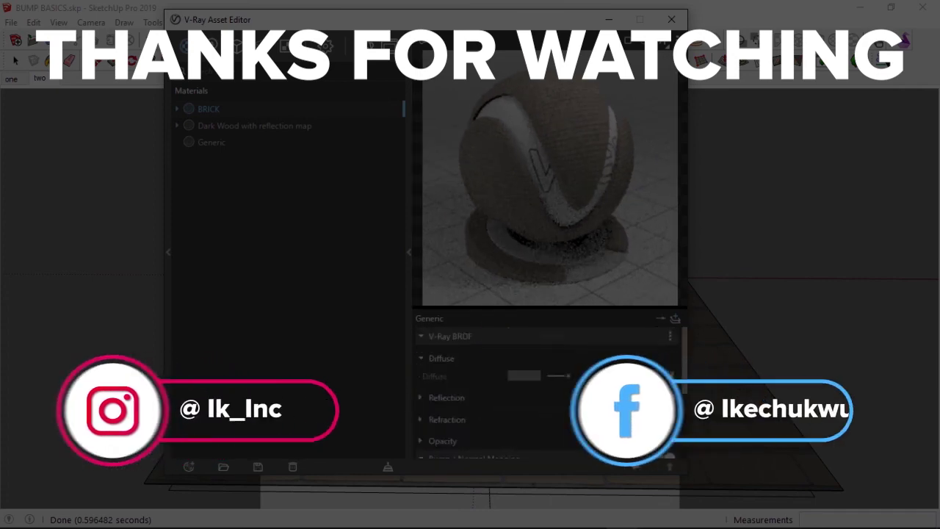